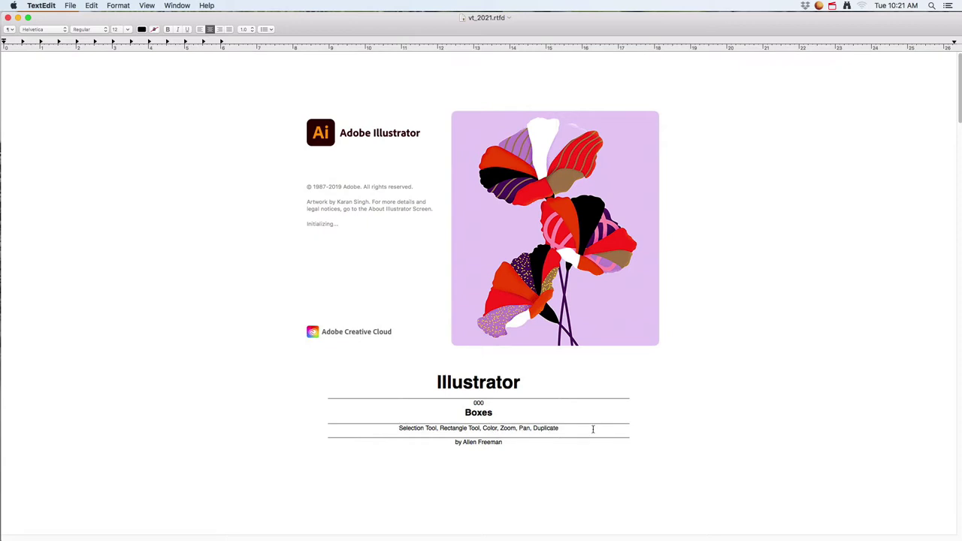
- Switch to Firefox and enlarge the sample image of the boxes.ai assignment on the Freeman Grafix page
key("super+Tab")
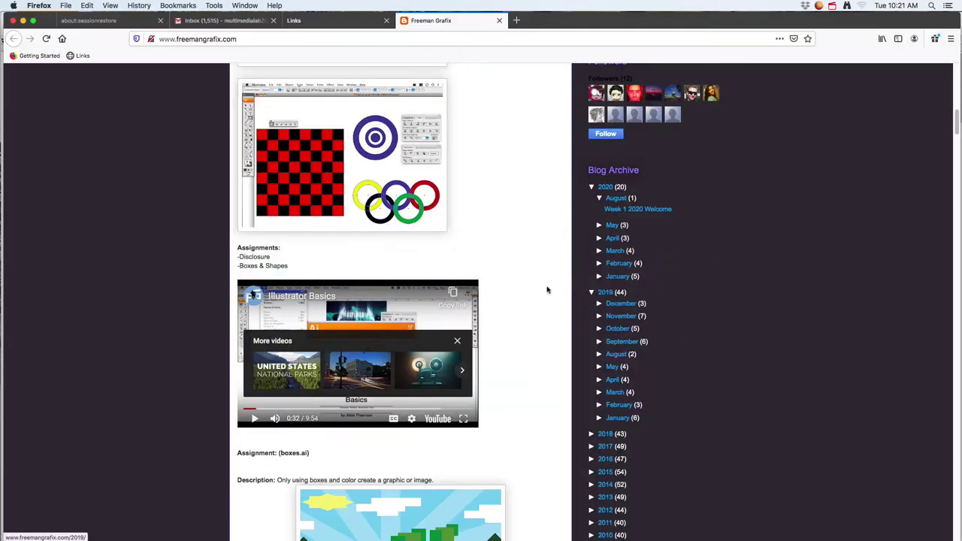
scroll(383, 281, "down", 5)
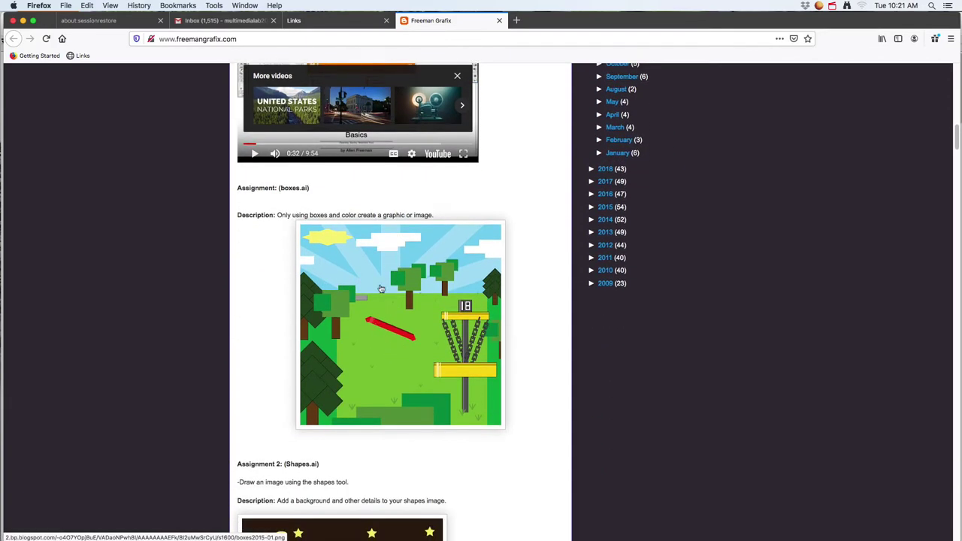
left_click(407, 317)
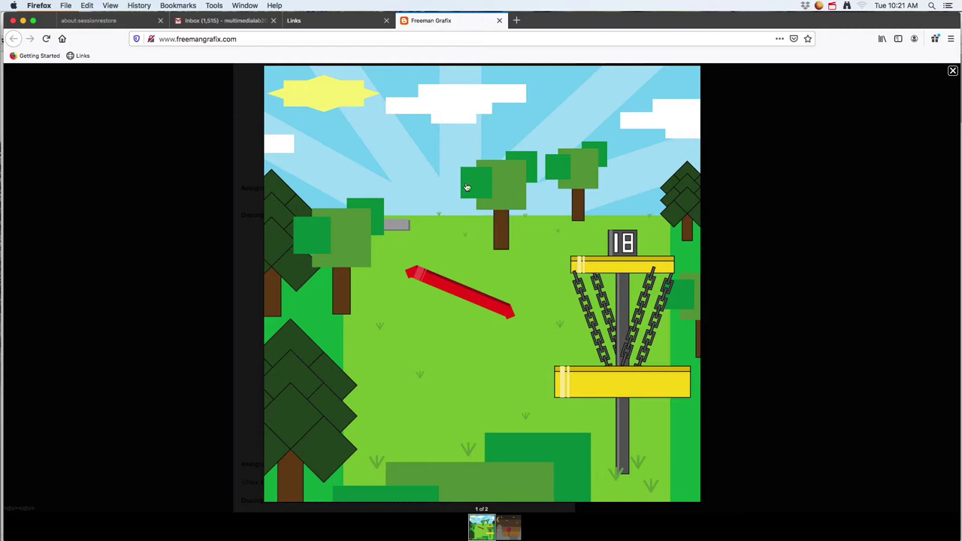
- Switch to Illustrator and create a new document 500 pt wide and 500 pt high in RGB Color
key("super+Tab")
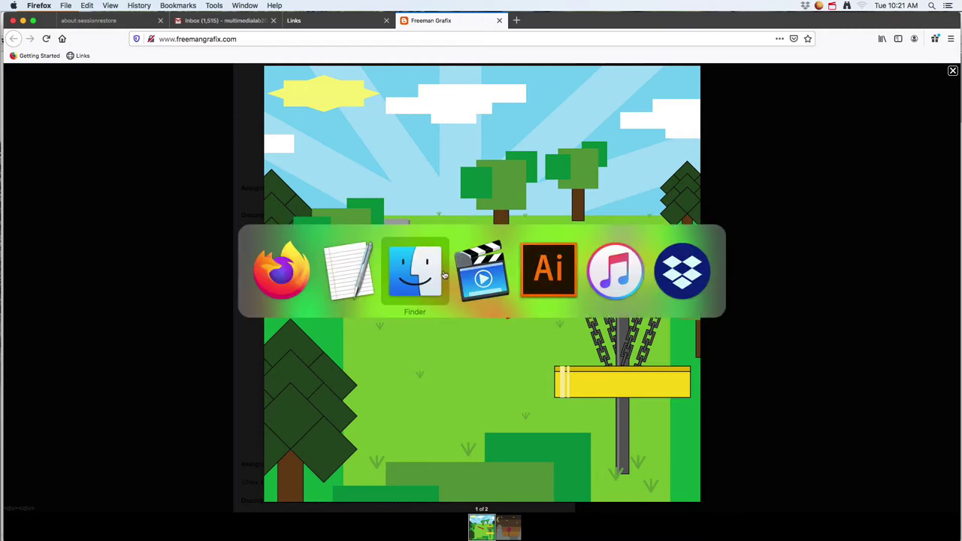
left_click(547, 271)
left_click(77, 6)
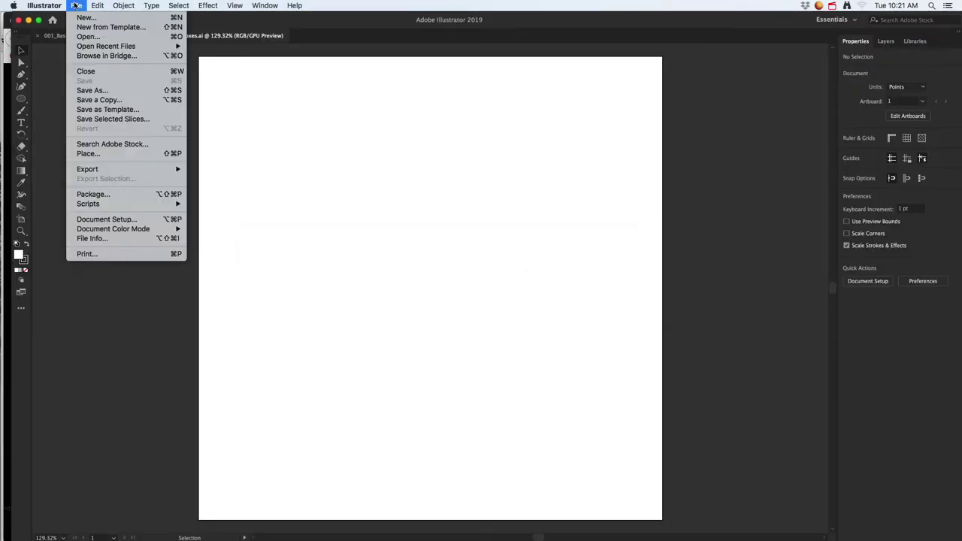
left_click(79, 18)
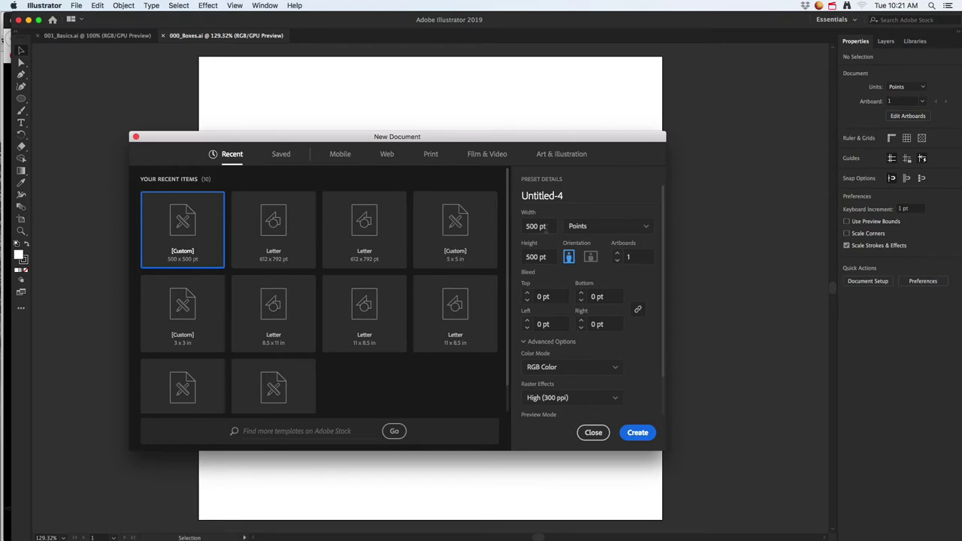
left_click(547, 227)
left_click(530, 227)
left_click_drag(525, 226, 549, 227)
left_click_drag(523, 256, 557, 256)
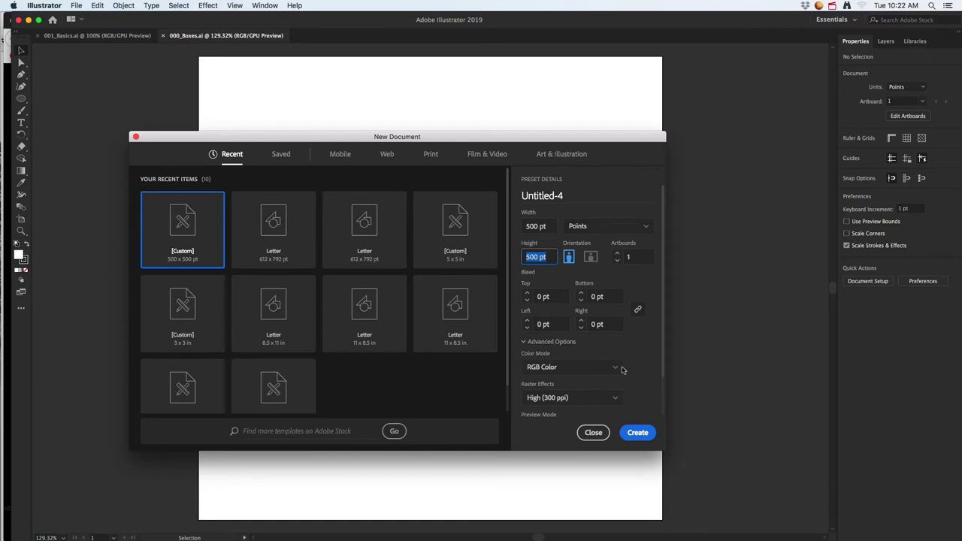
left_click_drag(550, 228, 525, 227)
left_click(550, 226)
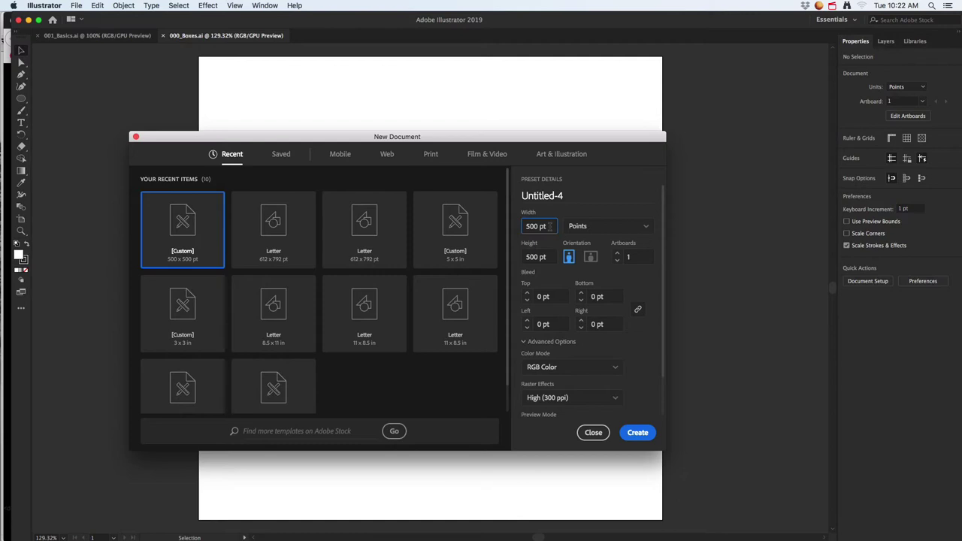
left_click(633, 434)
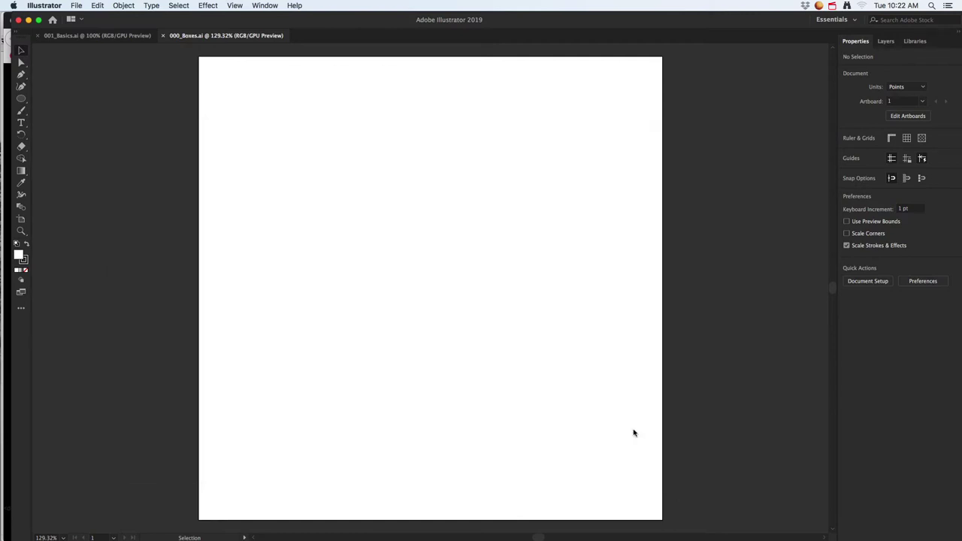
- In the 000_Boxes.ai document, draw a 70 pt square in the upper-left area of the artboard with the Rectangle tool
left_click(225, 36)
left_click_drag(21, 99, 70, 101)
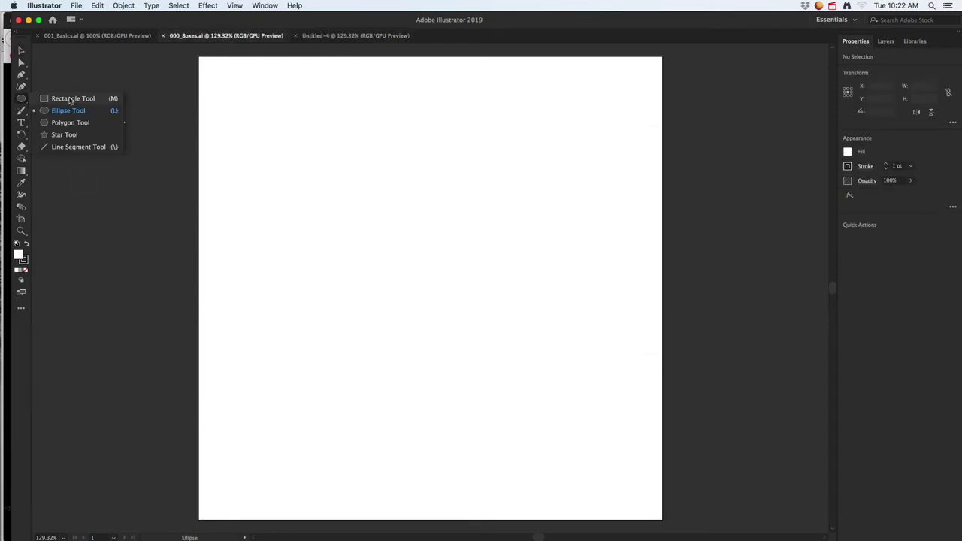
left_click(113, 100)
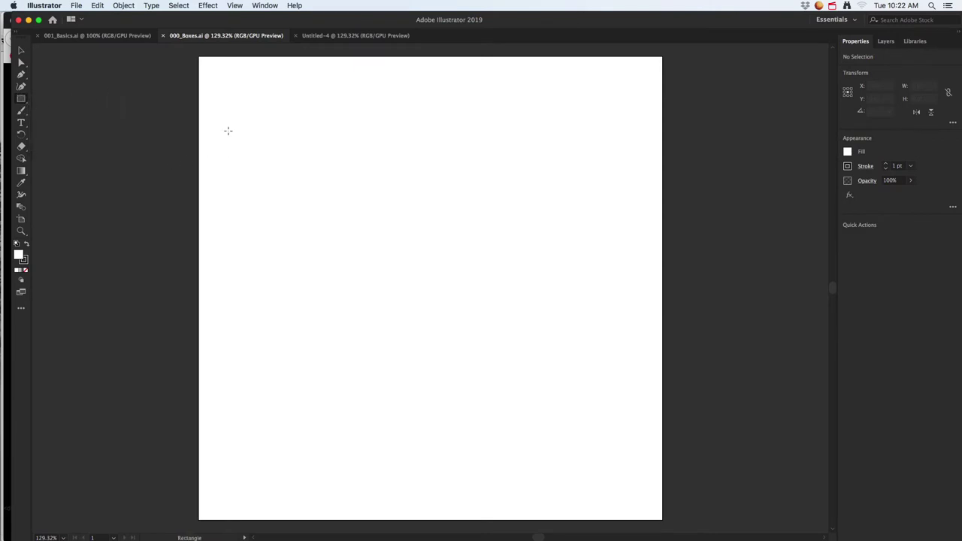
left_click_drag(228, 131, 294, 195)
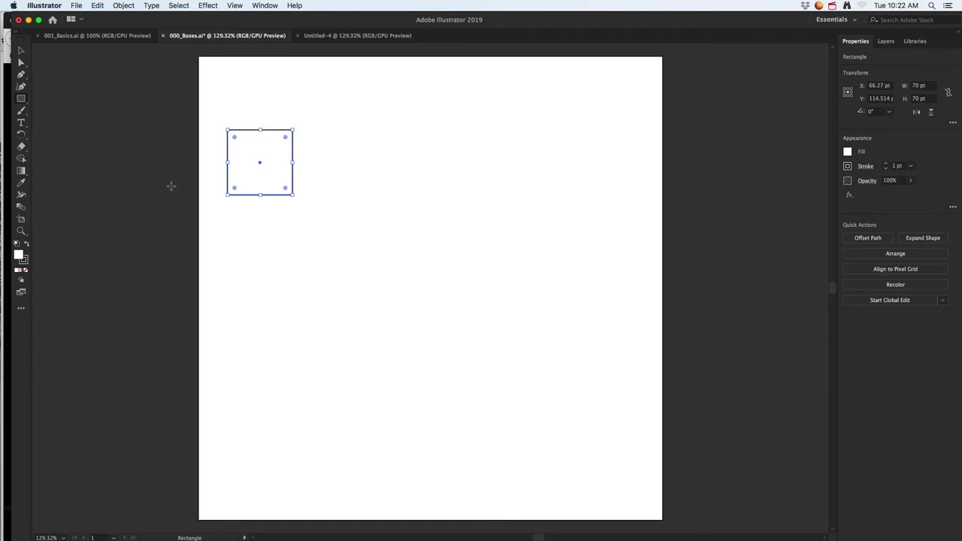
- Fill the square with bright red
double_click(18, 255)
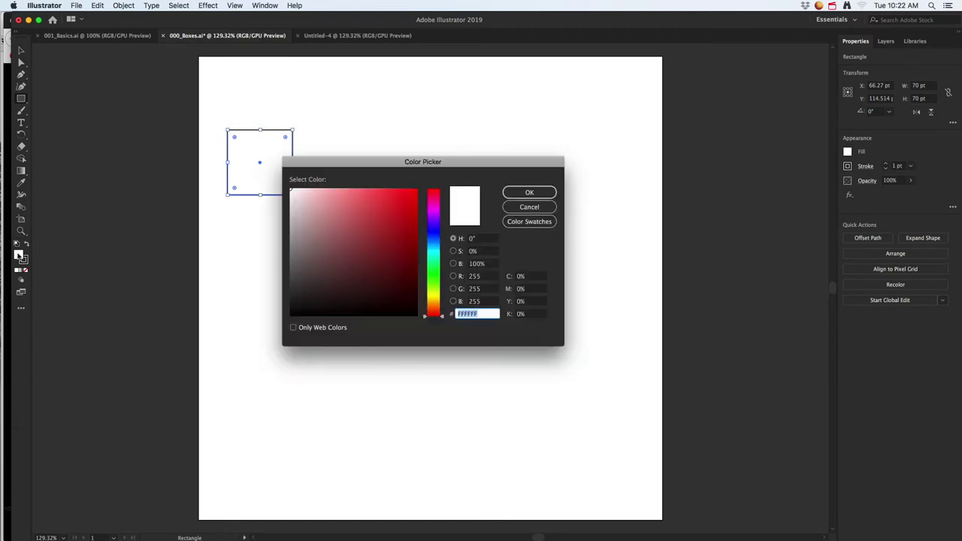
left_click(415, 194)
left_click(520, 193)
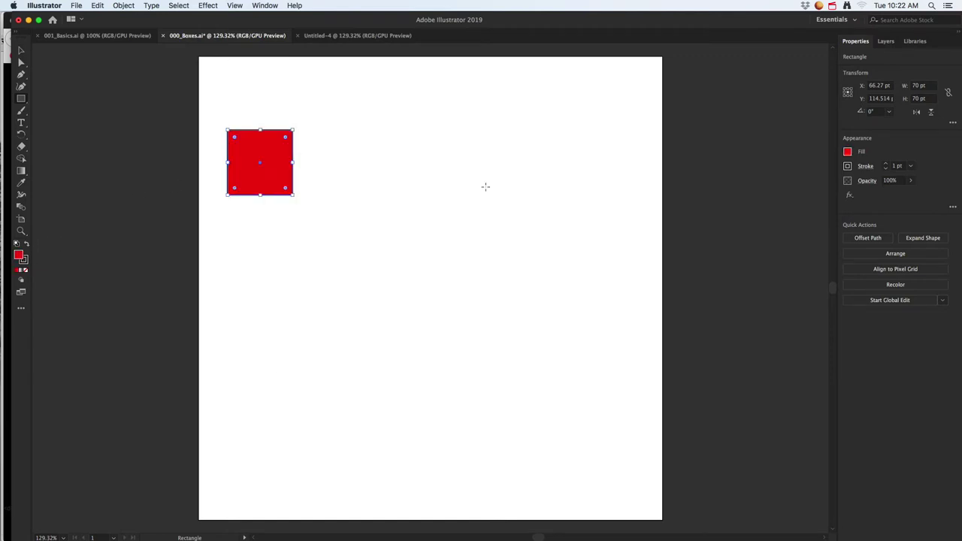
- Move the red square to the artboard's lower-left area and scale it proportionally to about 55 pt
key("v")
left_click_drag(269, 156, 287, 393)
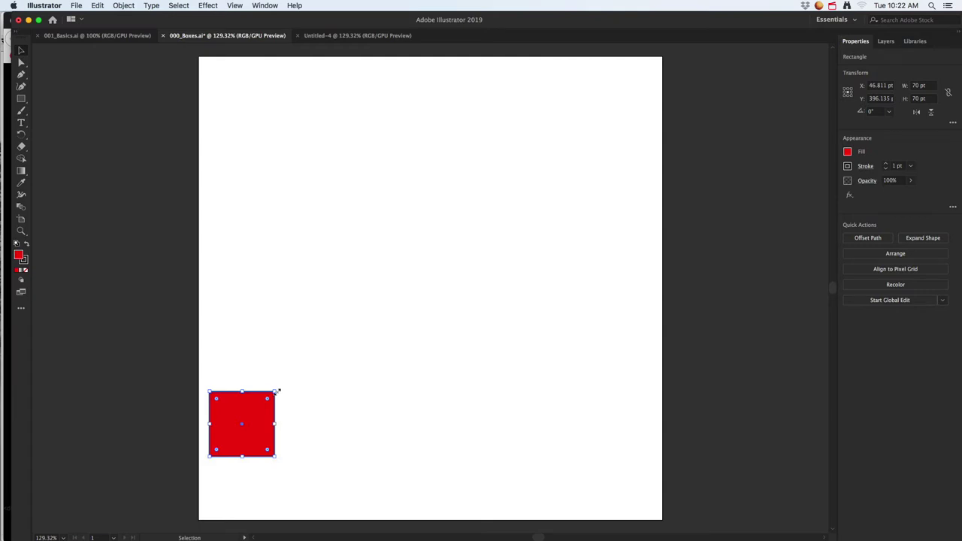
left_click_drag(275, 391, 262, 405)
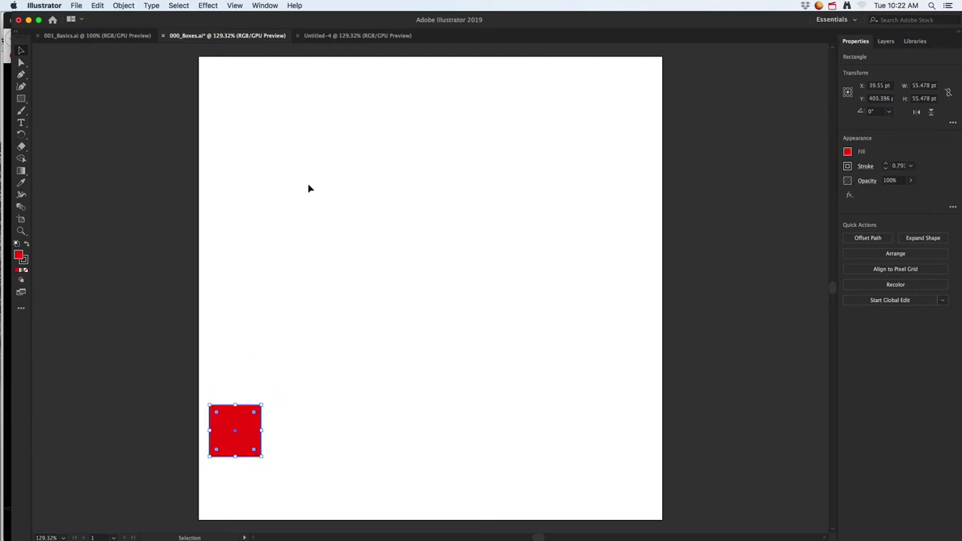
- Hide the corner widget, and shrink the red square to about 32 pt beside the artboard's left edge
left_click(234, 5)
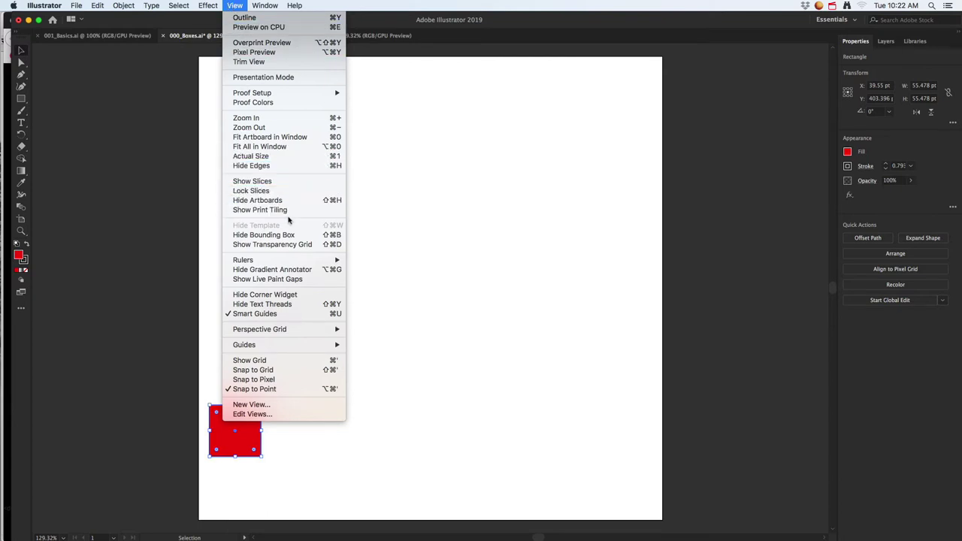
left_click(272, 296)
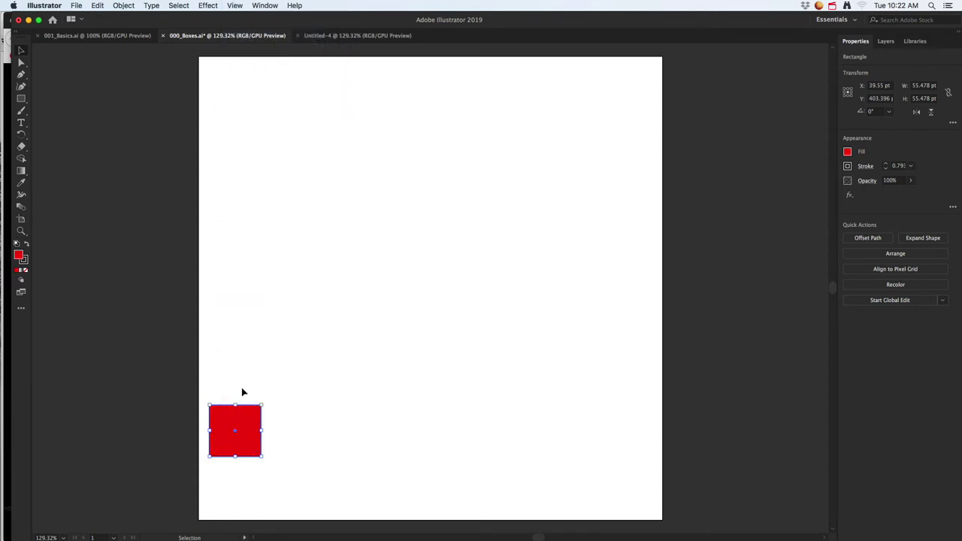
mouse_move(241, 428)
left_mouse_down()
mouse_move(245, 390)
mouse_move(248, 429)
mouse_move(223, 469)
mouse_move(232, 458)
mouse_move(227, 434)
left_mouse_up()
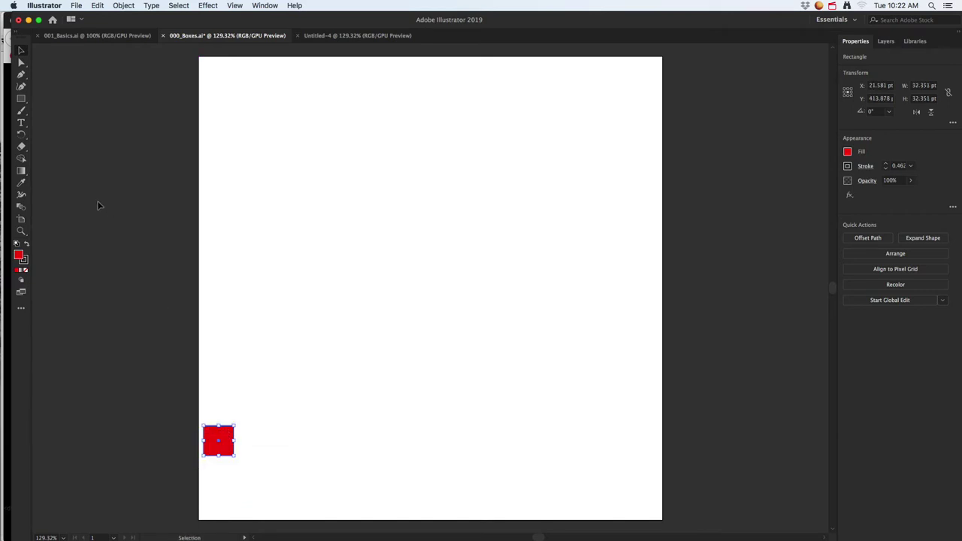
- Draw a tall rectangle about 35 × 176 pt near the artboard's centre and move it about 155 pt to the left
left_click(21, 100)
left_click_drag(443, 219, 475, 382)
left_click(23, 51)
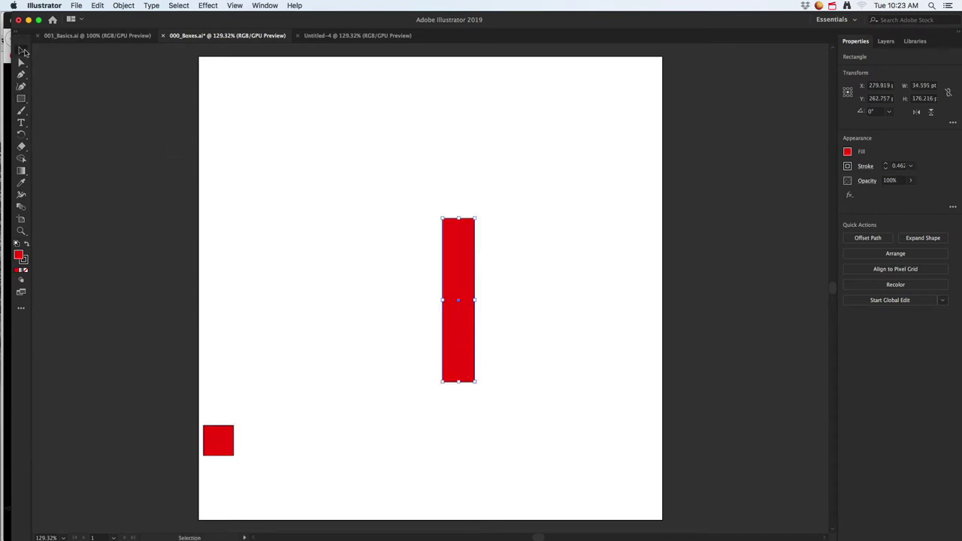
left_click_drag(428, 289, 283, 306)
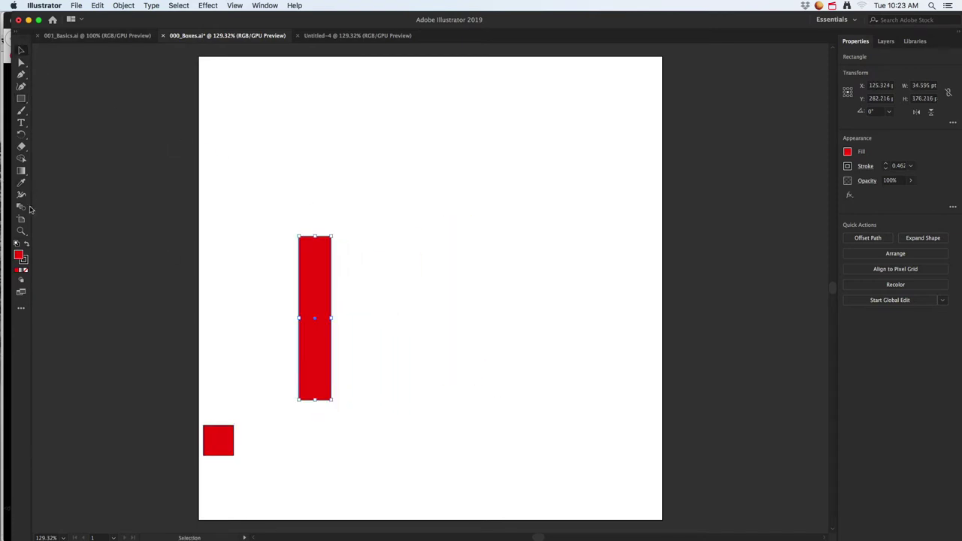
- Fill the tall rectangle with dark grey and widen it to about 51 pt
double_click(21, 257)
left_click_drag(389, 286, 302, 266)
left_click(529, 192)
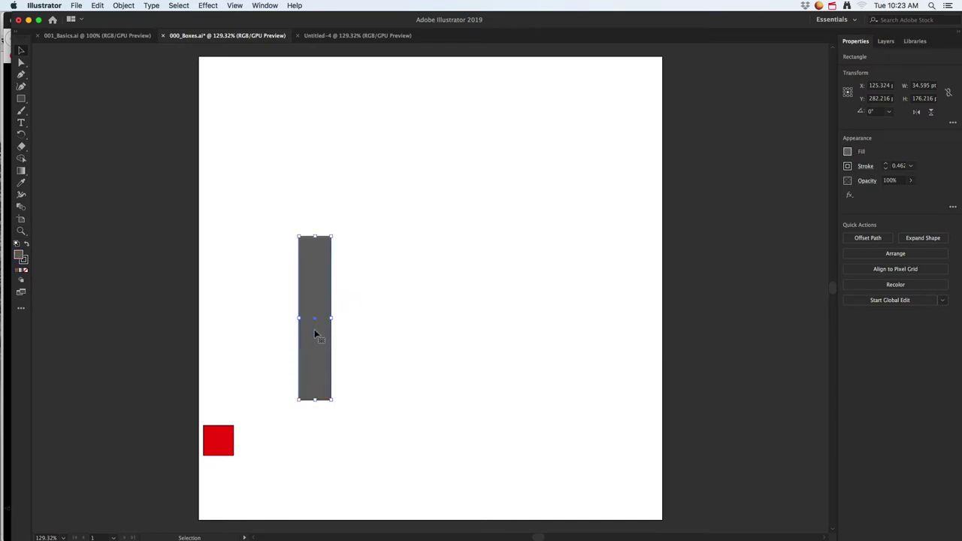
left_click_drag(315, 334, 364, 329)
- Draw three more grey building rectangles to the right of the first, decreasing in height from about 209 pt to 88 pt
left_click(20, 100)
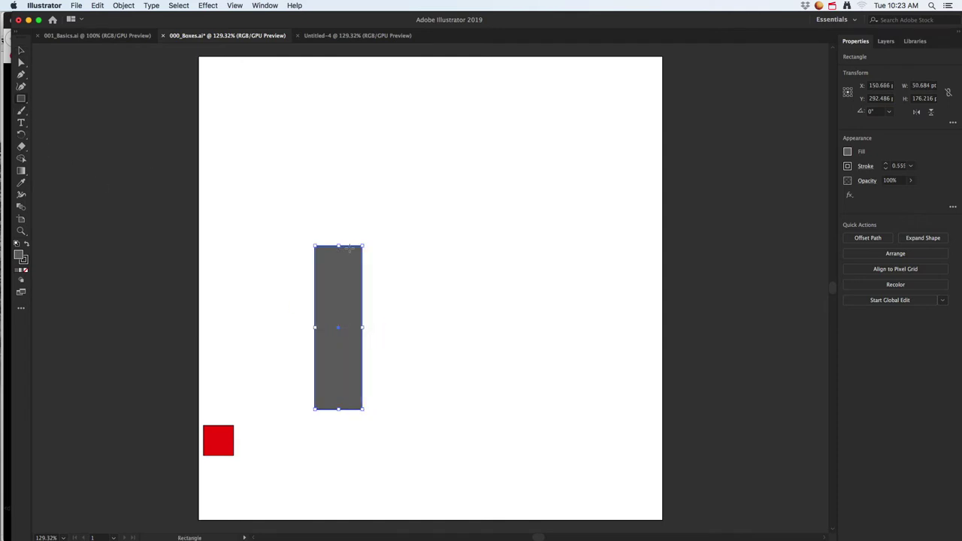
mouse_move(372, 218)
left_mouse_down()
mouse_move(418, 387)
mouse_move(412, 412)
left_mouse_up()
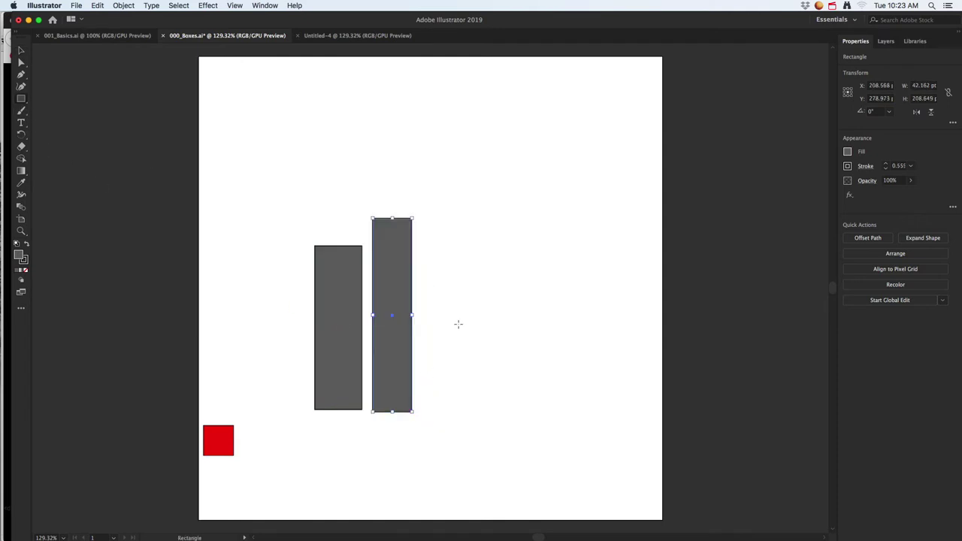
left_click_drag(422, 282, 454, 412)
left_click_drag(487, 328, 515, 410)
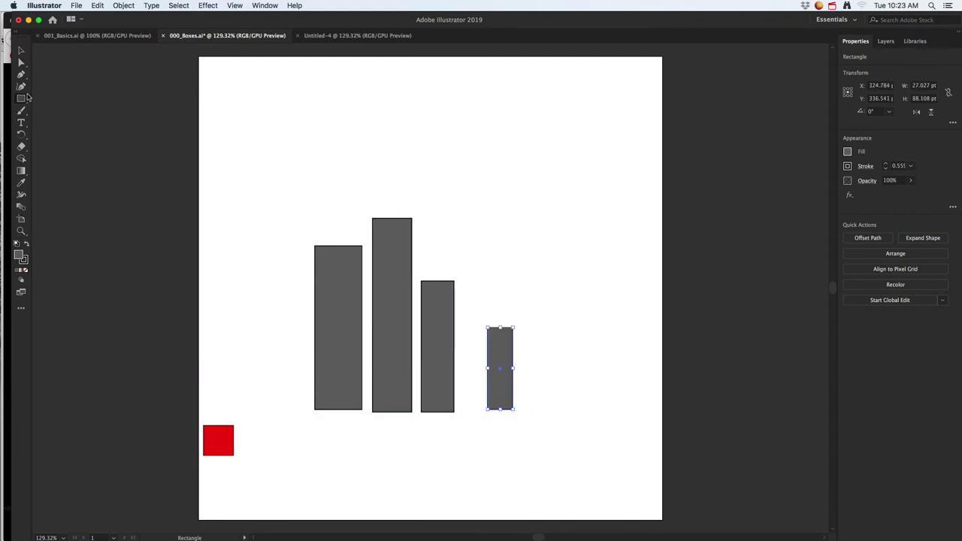
- Move the red square up to the artboard's upper-left area, above the grey rectangles
left_click(21, 50)
left_click(221, 365)
left_click_drag(218, 441, 251, 152)
- Draw a ground rectangle across the artboard's bottom filled with green 5CF73C, and raise its upper edge over the bases of the grey rectangles
left_click(21, 99)
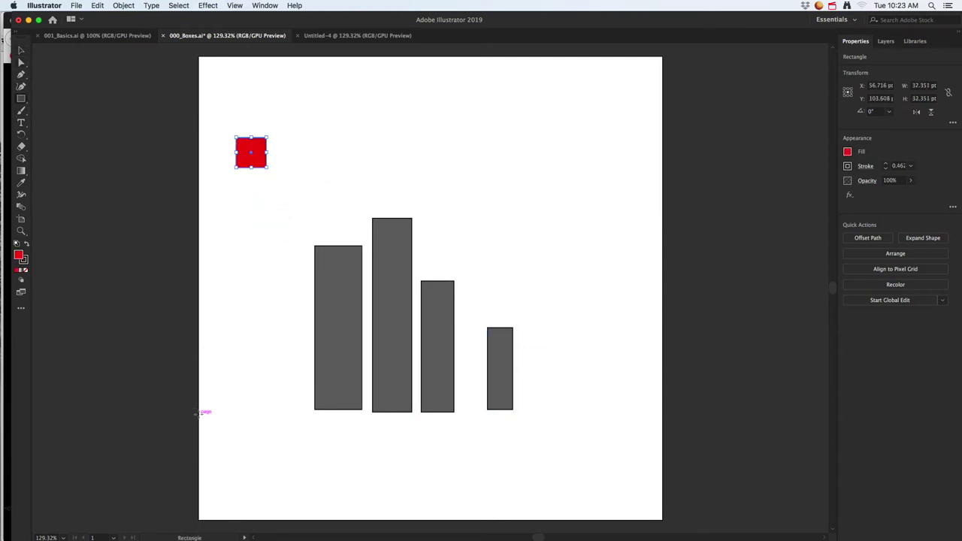
left_click_drag(201, 414, 663, 520)
double_click(18, 256)
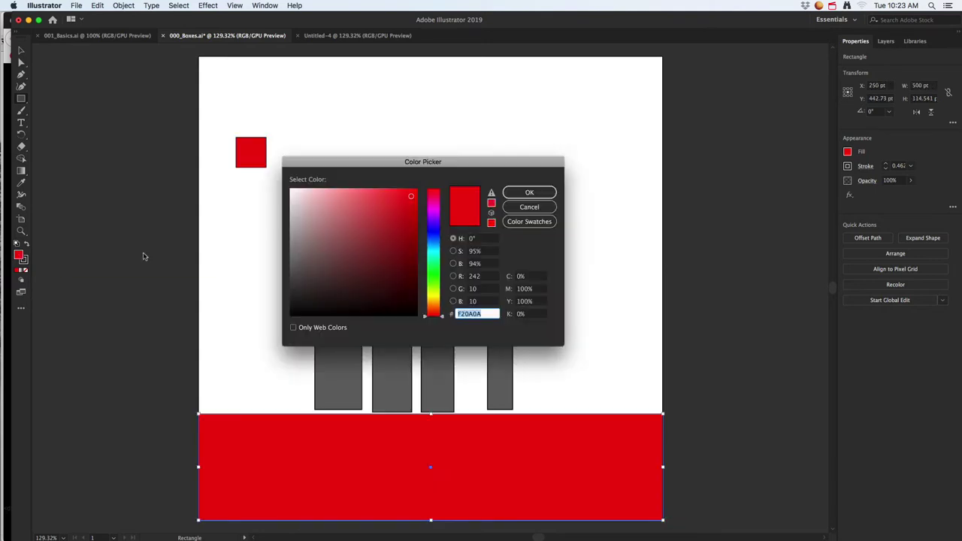
left_click(434, 278)
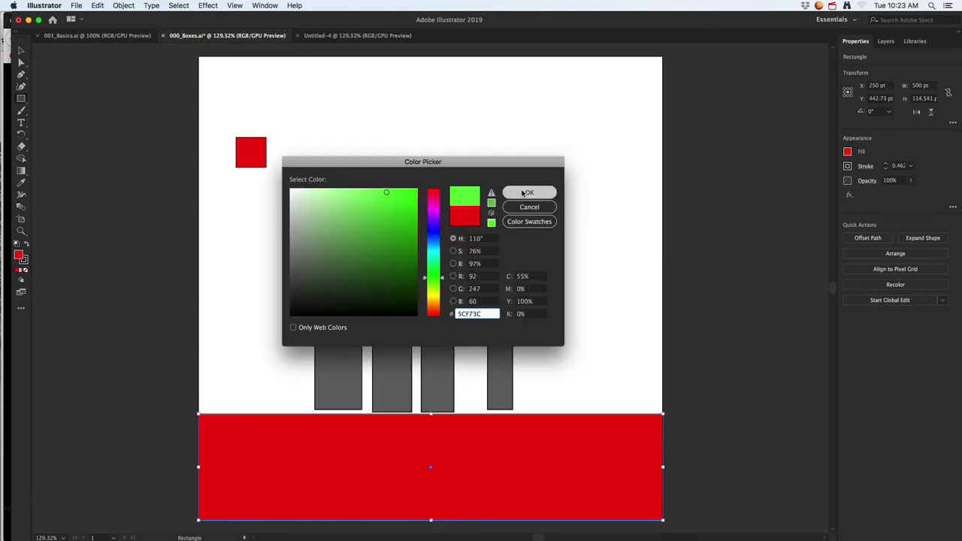
left_click(528, 193)
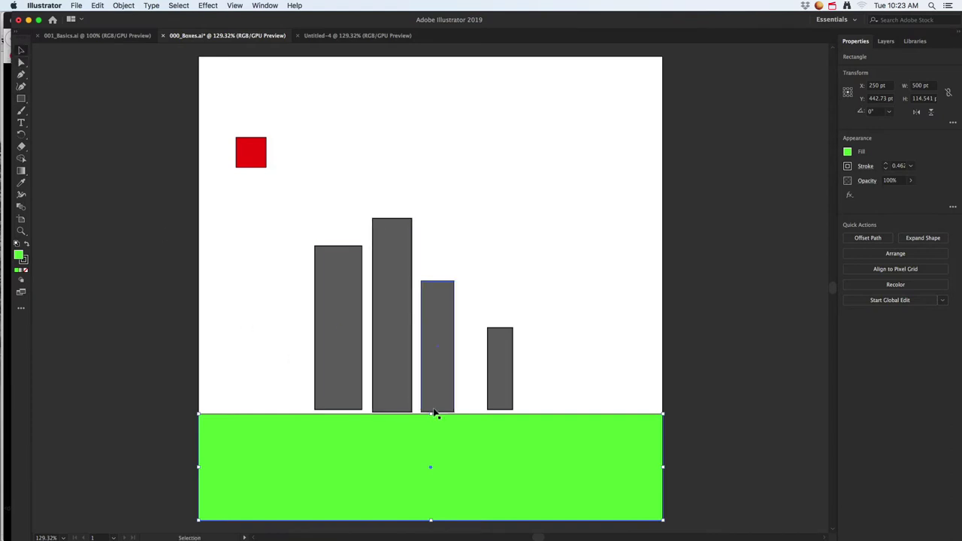
left_click_drag(431, 414, 433, 405)
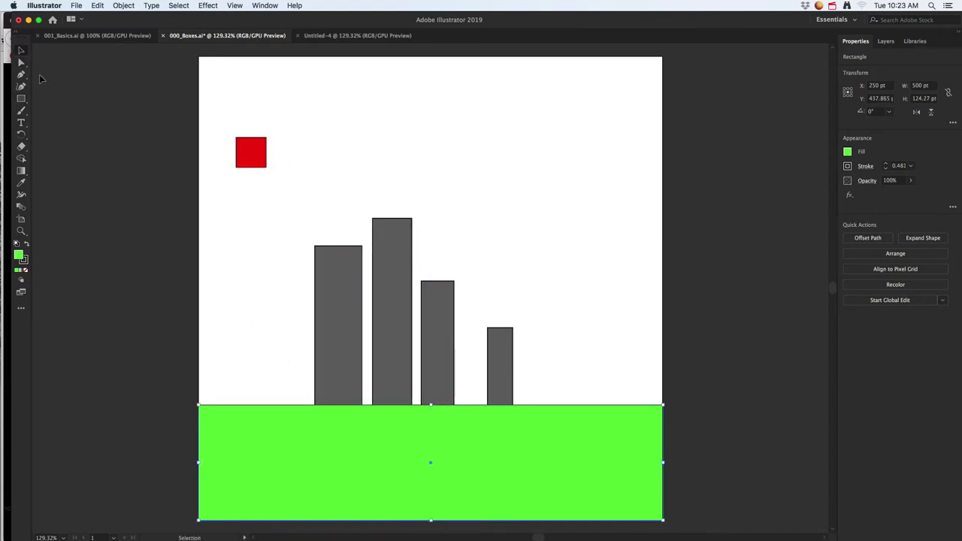
- Enlarge the red square to about 40 pt nearer the artboard's upper-left corner and fill it with yellow
left_click_drag(252, 153, 269, 126)
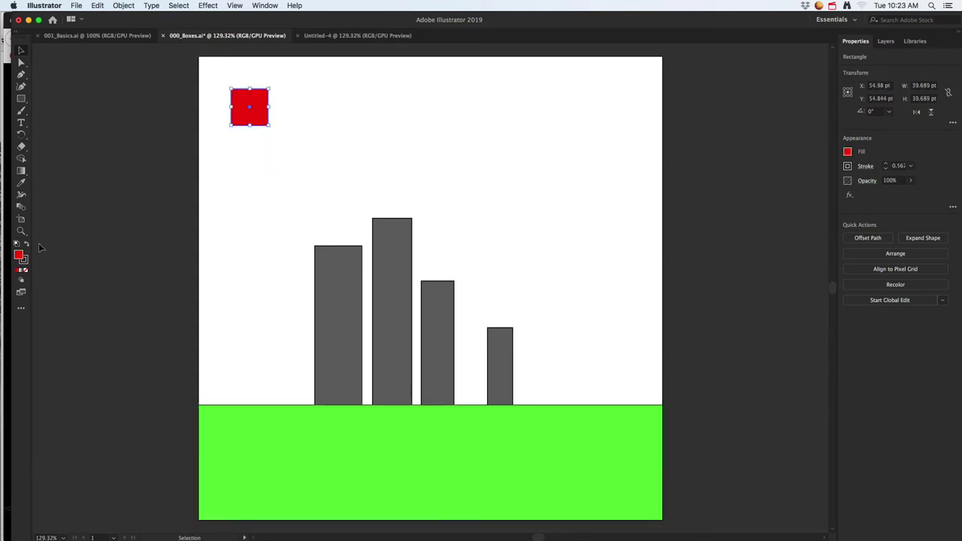
double_click(21, 257)
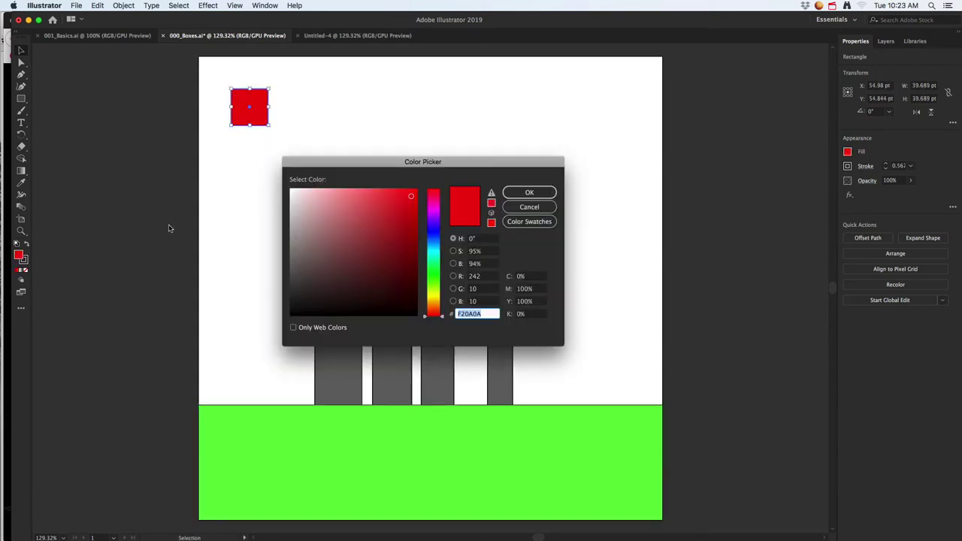
left_click(436, 303)
left_click(434, 294)
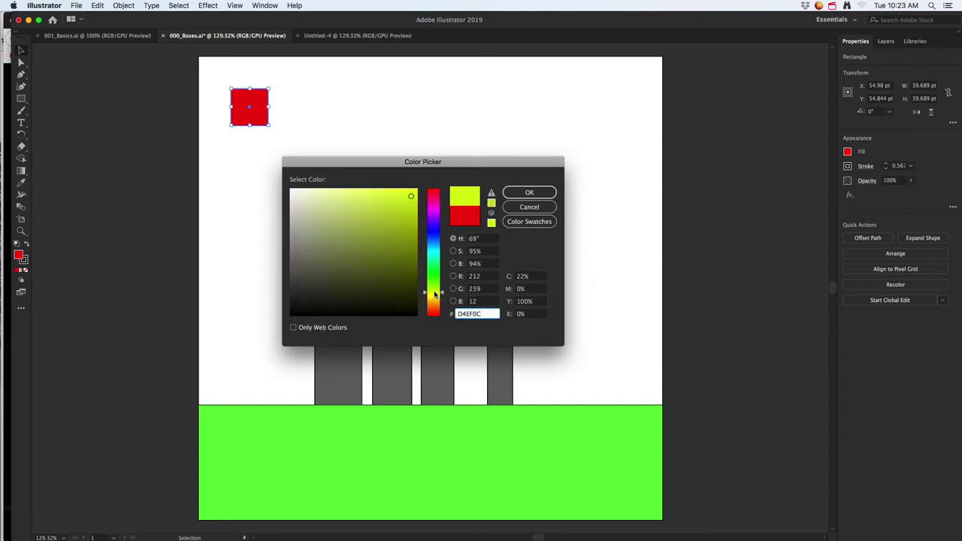
left_click(509, 197)
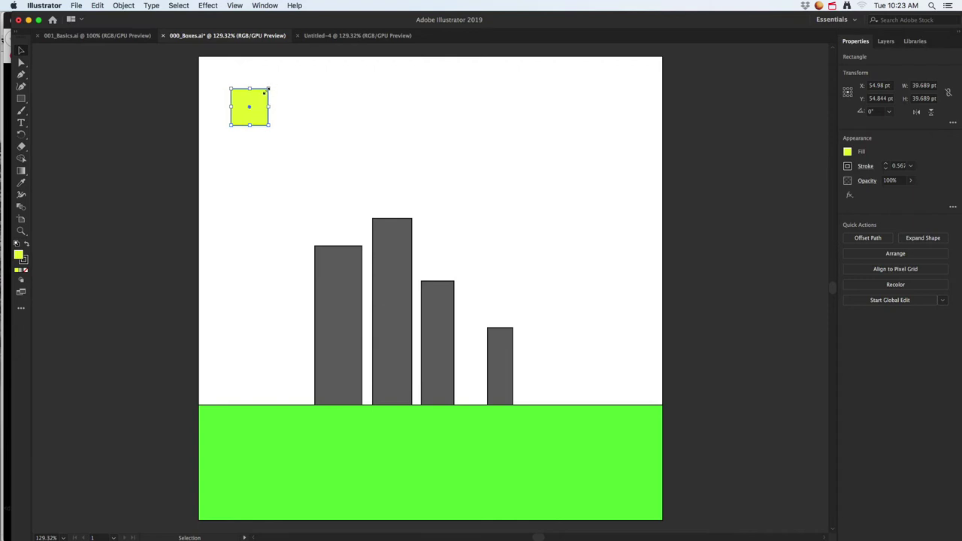
- Rotate the yellow square 45° and add two small rotated copies, about 19 pt, on its upper-left and lower-right sides
left_click_drag(273, 86, 271, 127)
left_click_drag(269, 126, 234, 91)
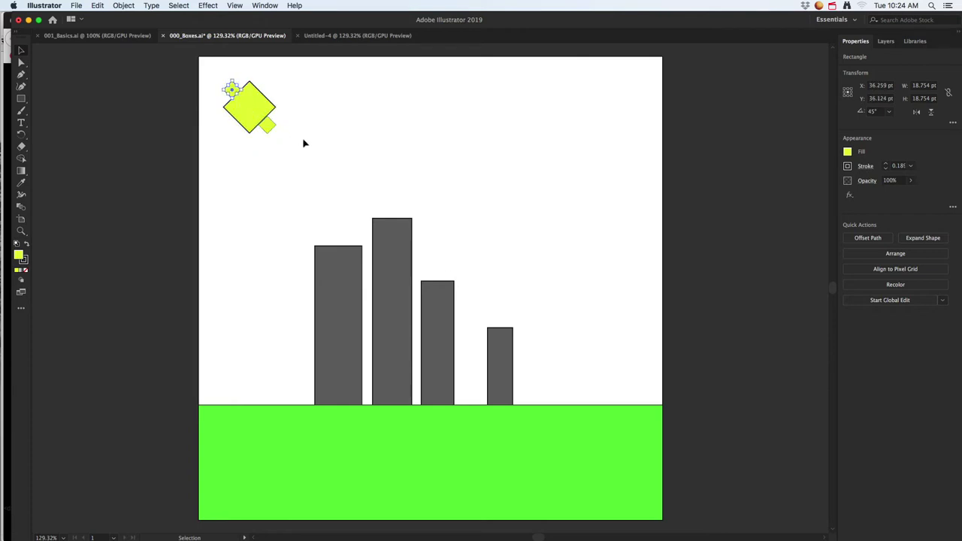
- Copy the small yellow squares onto the sun's upper-right and lower-left sides so that all four sides carry a ray
scroll(266, 153, "up", 4)
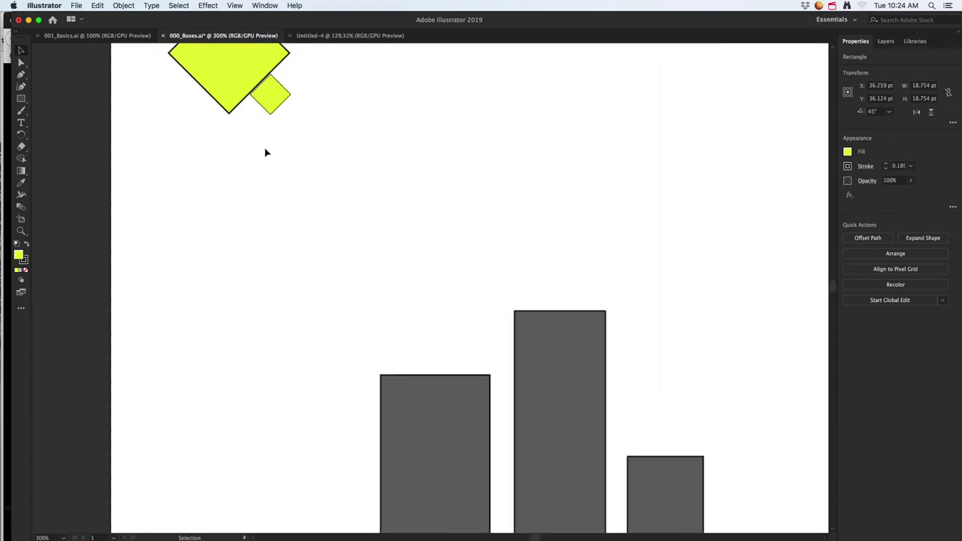
scroll(275, 148, "down", 1)
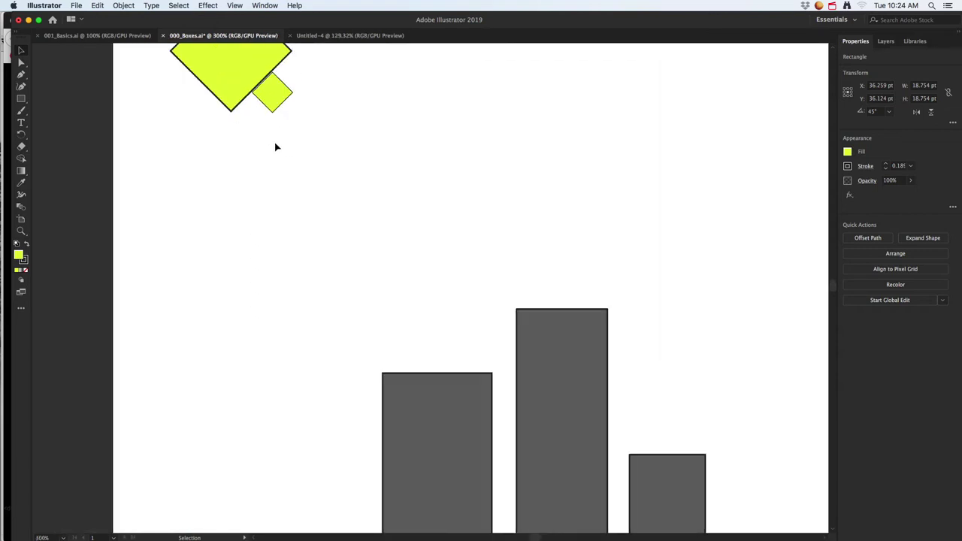
left_click_drag(254, 73, 286, 211)
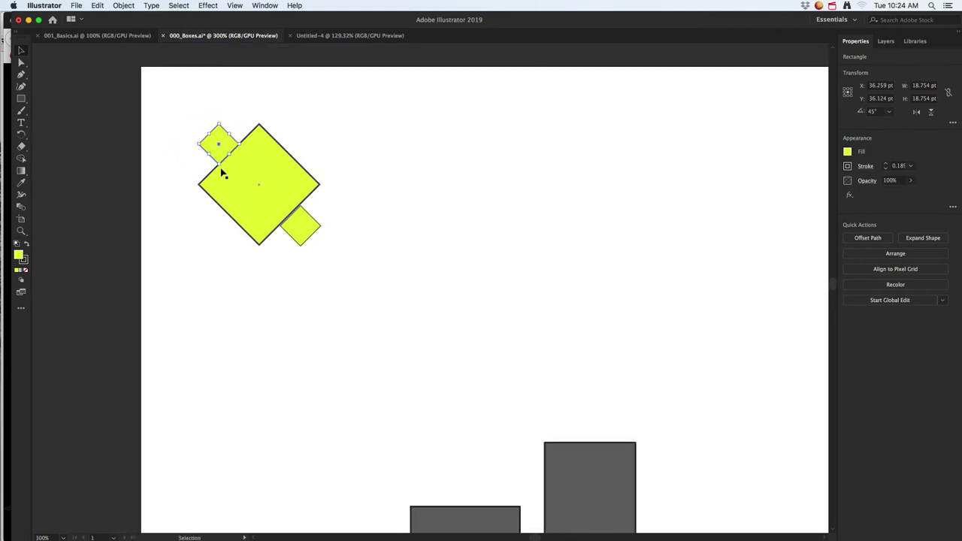
left_click_drag(227, 146, 309, 147)
left_click(366, 202)
scroll(370, 261, "down", 2)
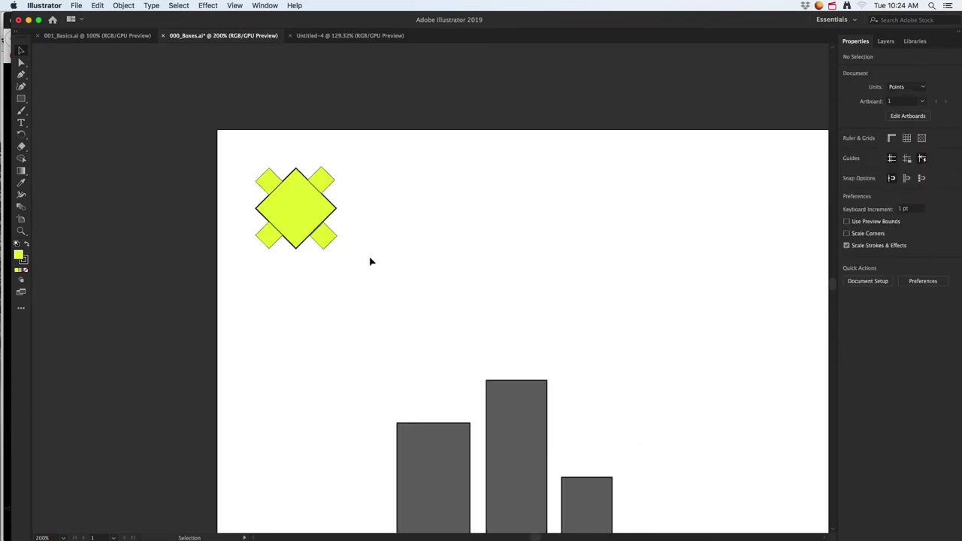
left_click_drag(514, 318, 389, 139)
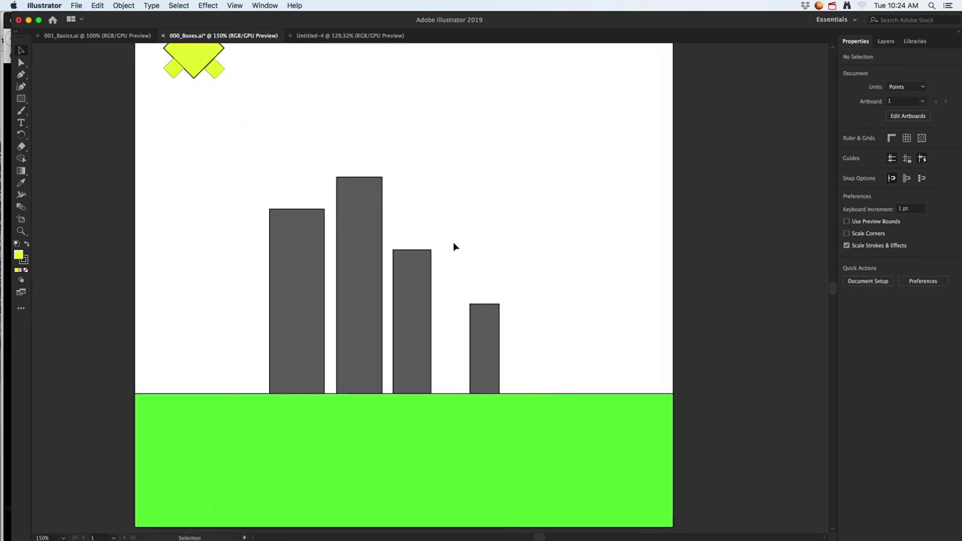
left_click_drag(413, 215, 465, 249)
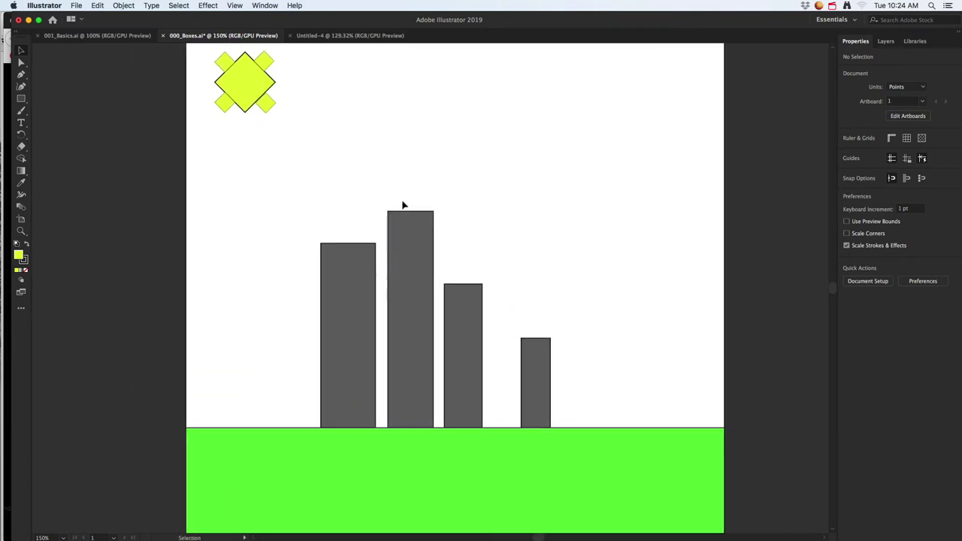
left_click(423, 464)
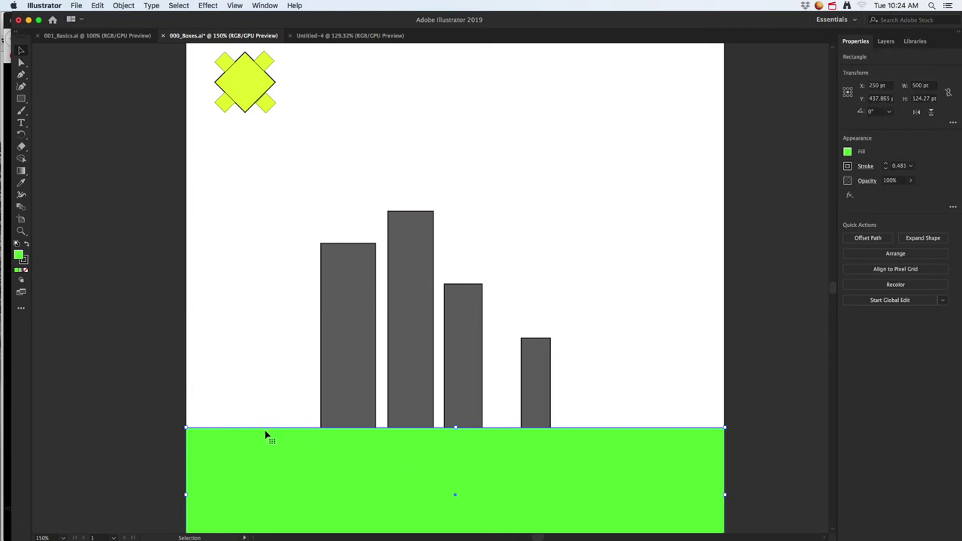
scroll(155, 318, "up", 1)
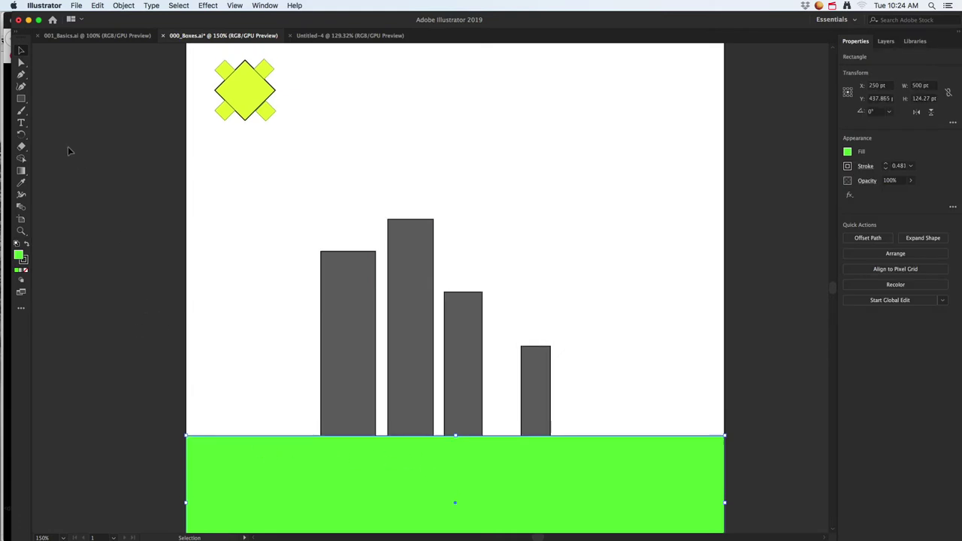
left_click(22, 103)
double_click(20, 256)
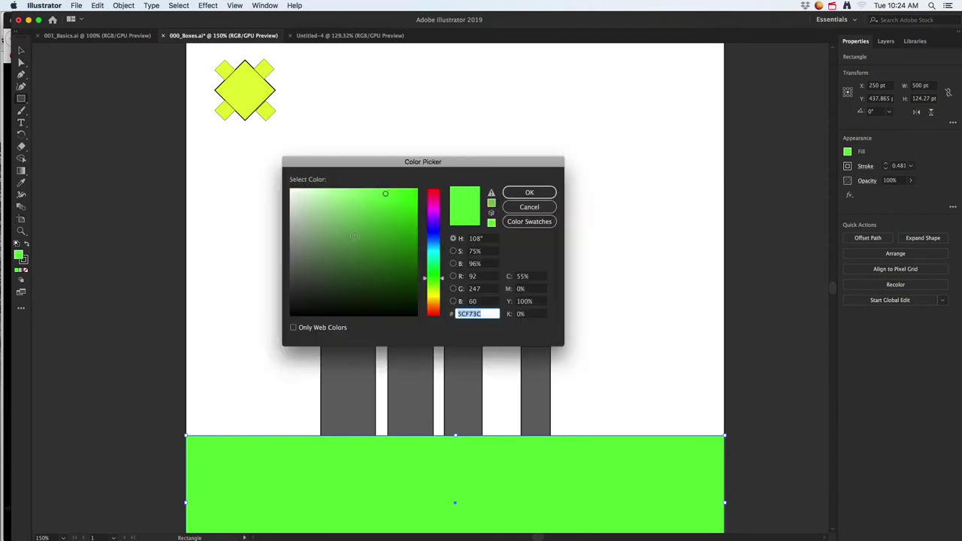
left_click(435, 244)
left_click(400, 203)
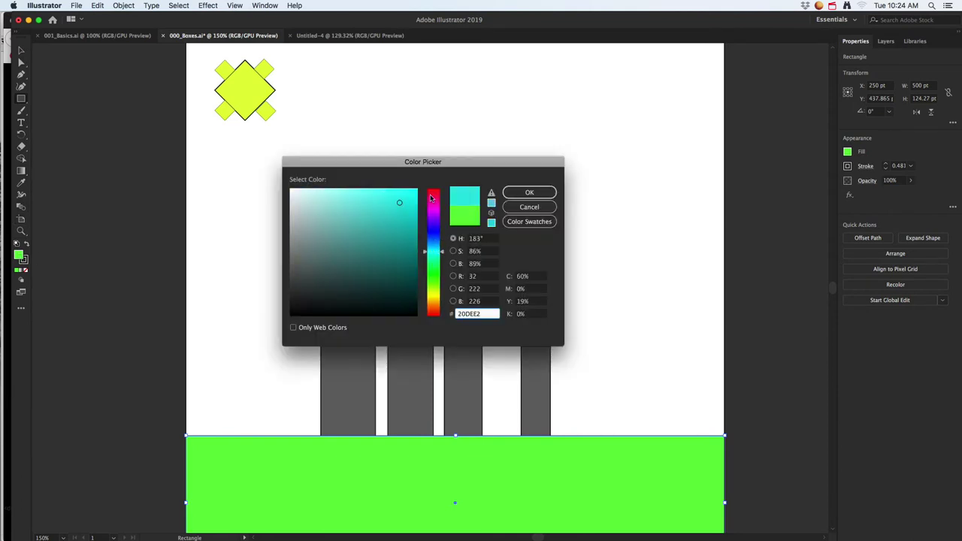
left_click(517, 194)
key("super+z")
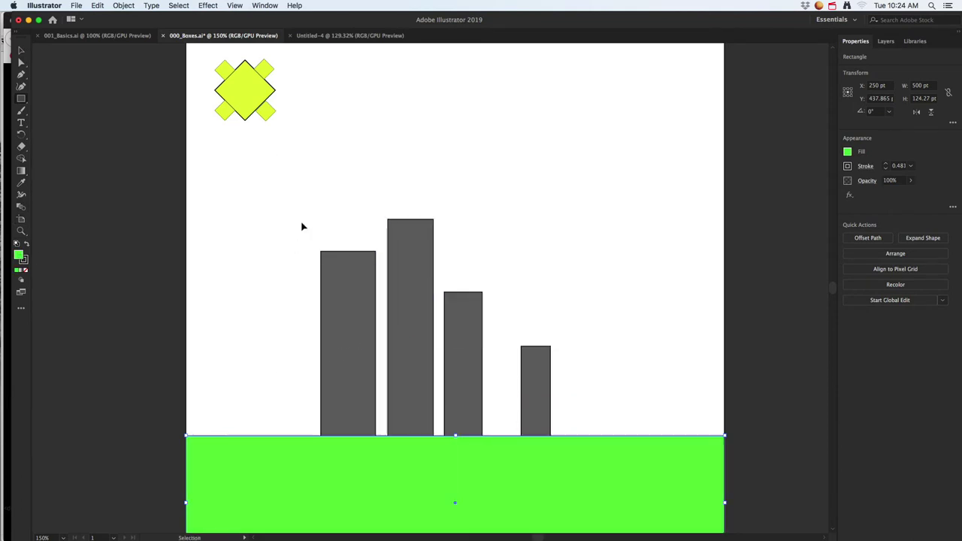
- Draw a sky rectangle of about 500 × 376 pt from the artboard's top edge down to the ground, filled with blue 1755AF
scroll(298, 243, "up", 1)
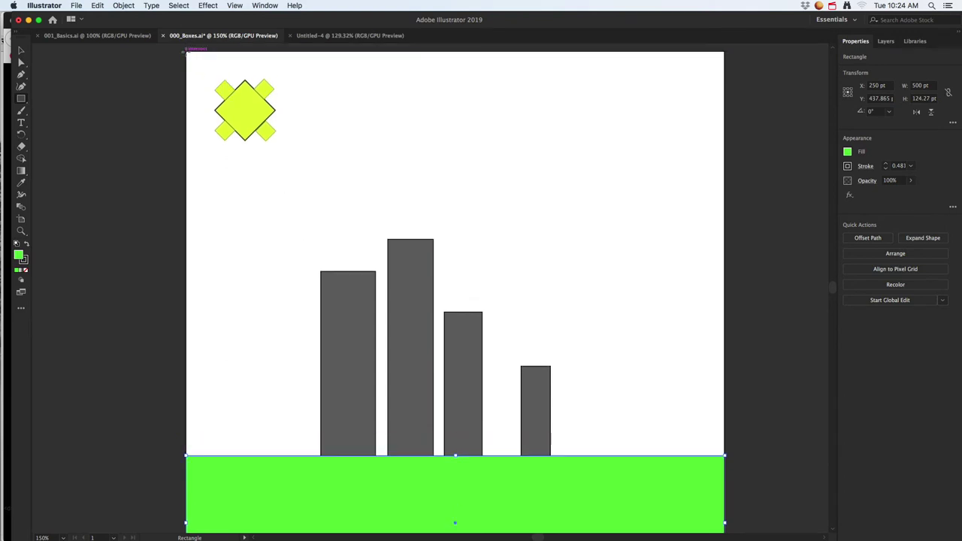
left_click_drag(186, 51, 733, 456)
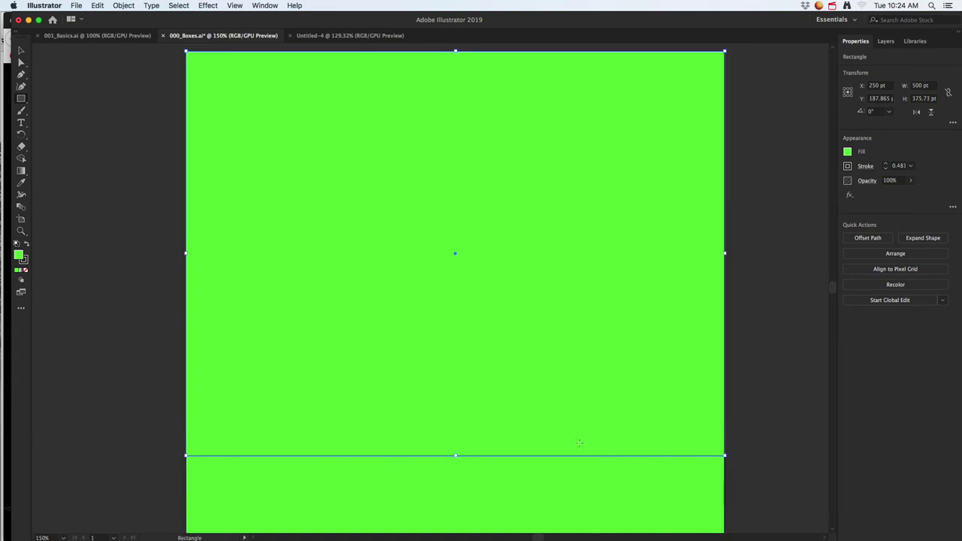
double_click(18, 258)
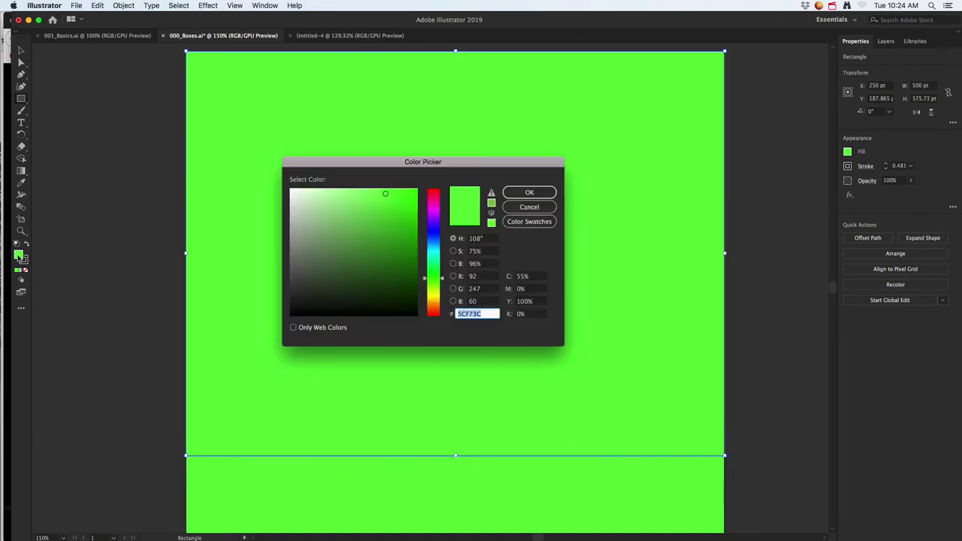
left_click(436, 241)
left_click(399, 224)
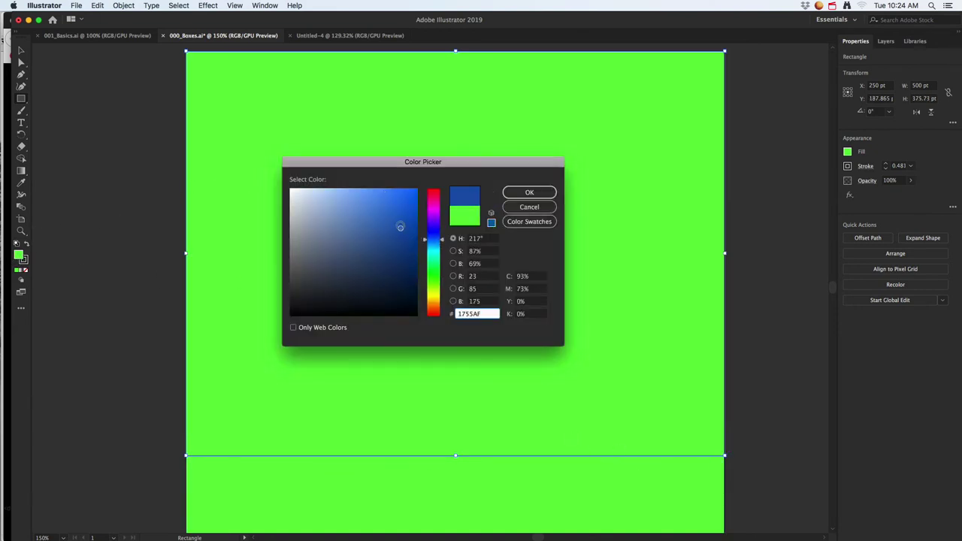
left_click(526, 192)
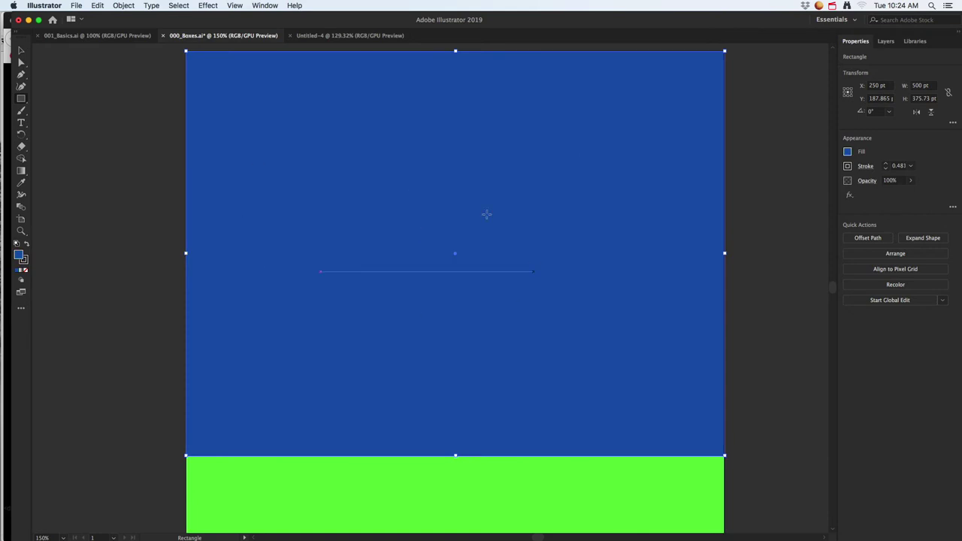
- Send the blue sky rectangle to the back, behind the sun and the grey buildings
left_click(21, 50)
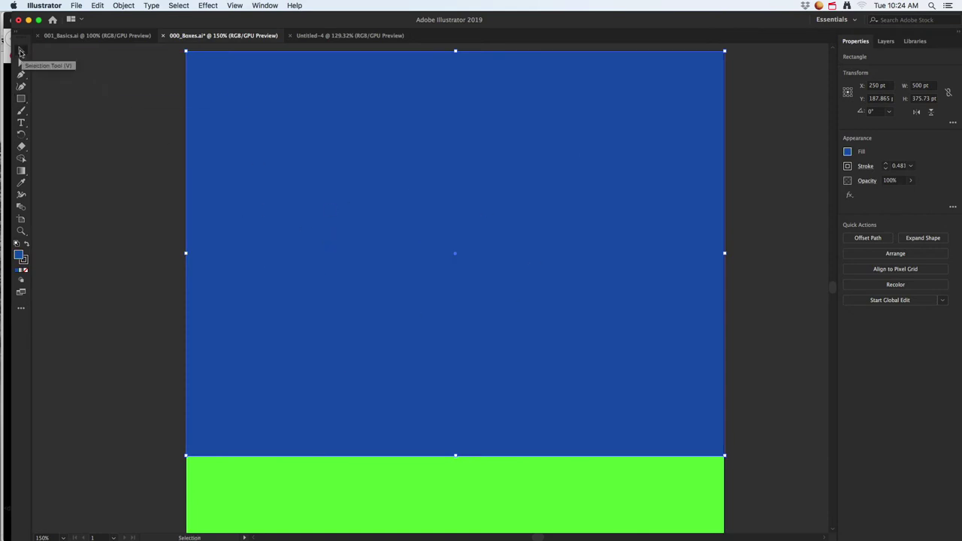
right_click(220, 110)
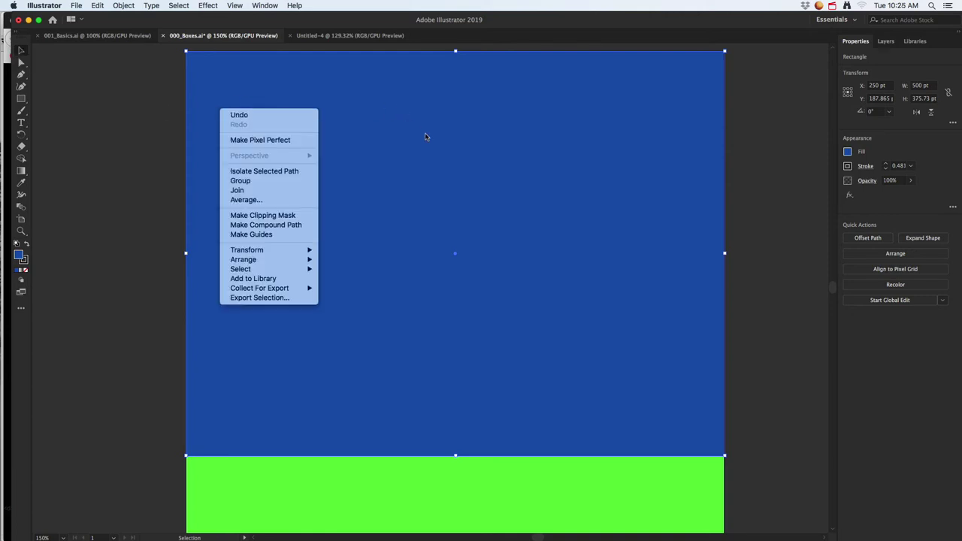
mouse_move(297, 264)
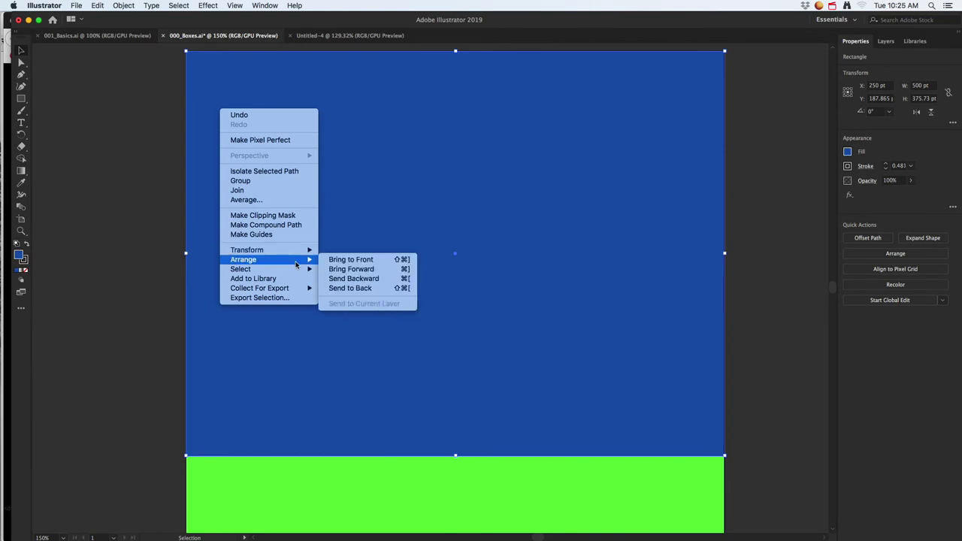
left_click(357, 288)
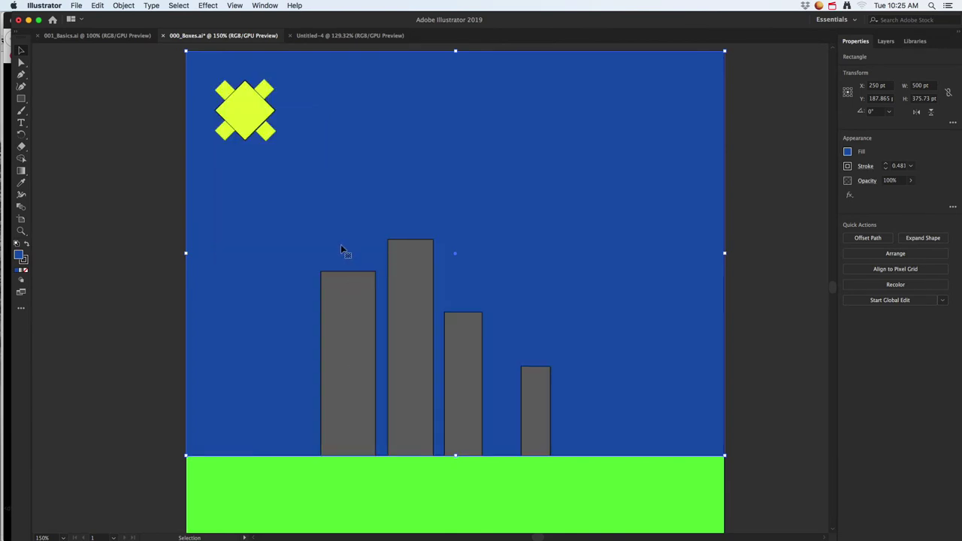
right_click(347, 306)
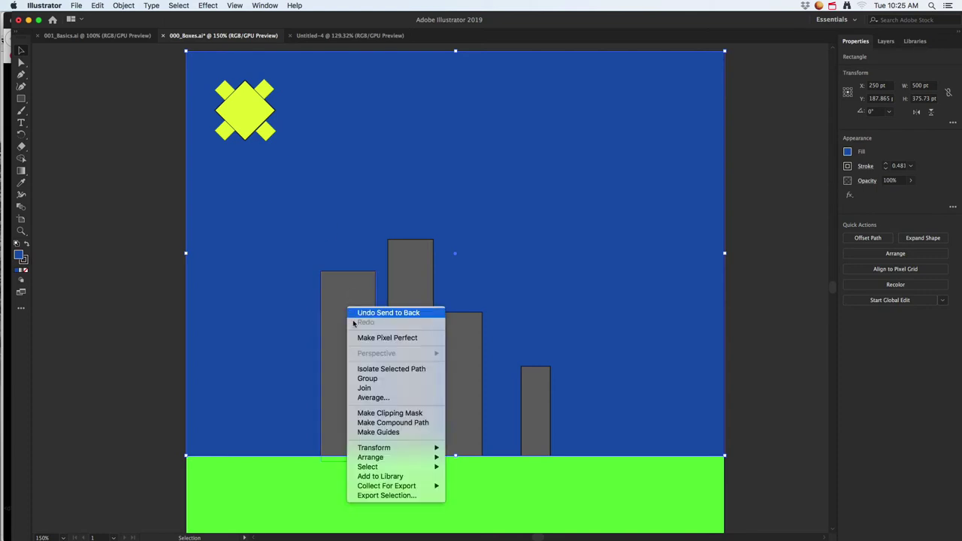
left_click(146, 271)
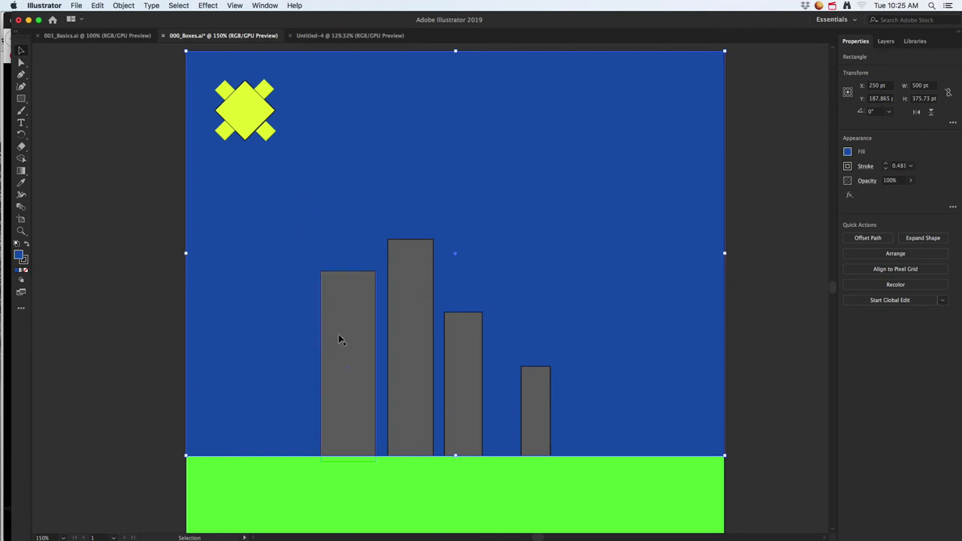
- Draw a window square of about 12.6 pt in the leftmost building's upper-left corner and fill it with bright cyan
scroll(275, 390, "down", 5)
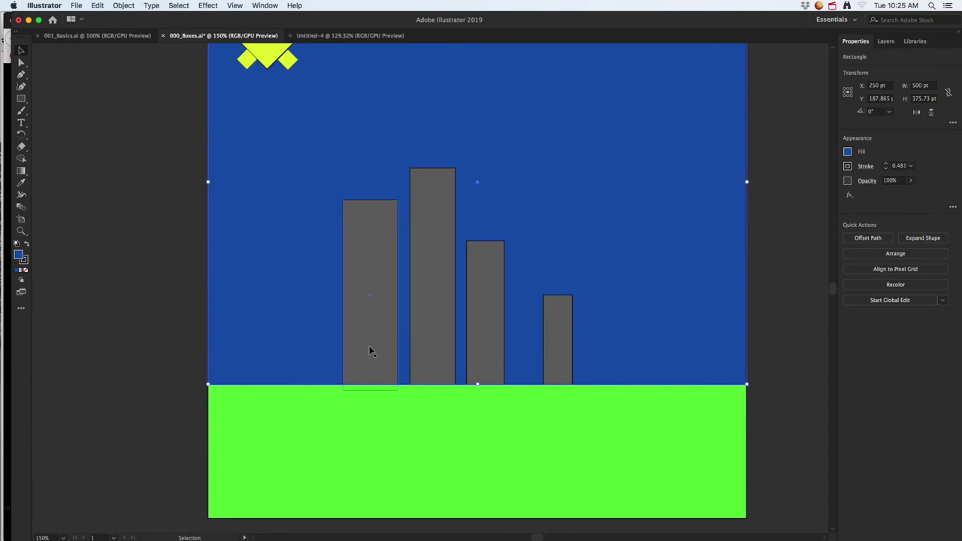
left_click(21, 100)
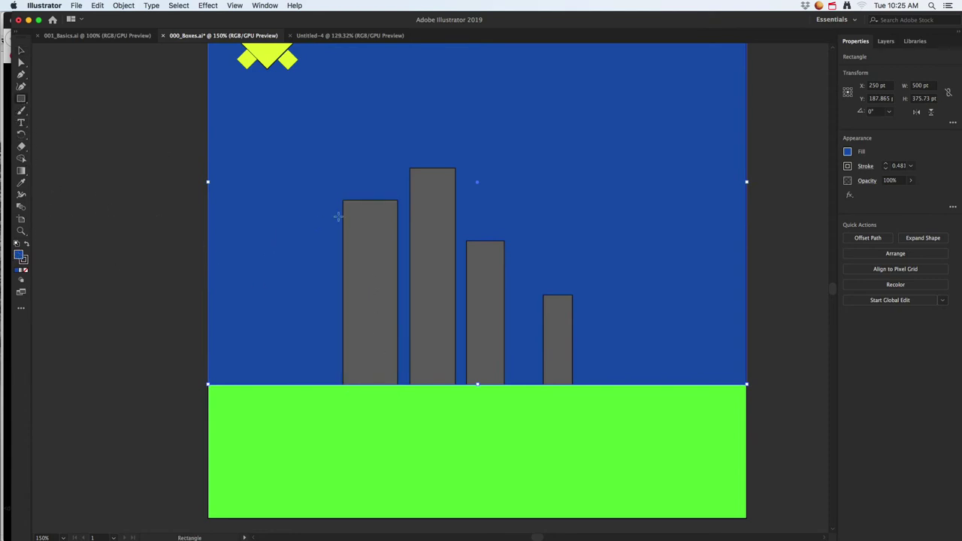
left_click_drag(345, 204, 363, 222)
double_click(19, 255)
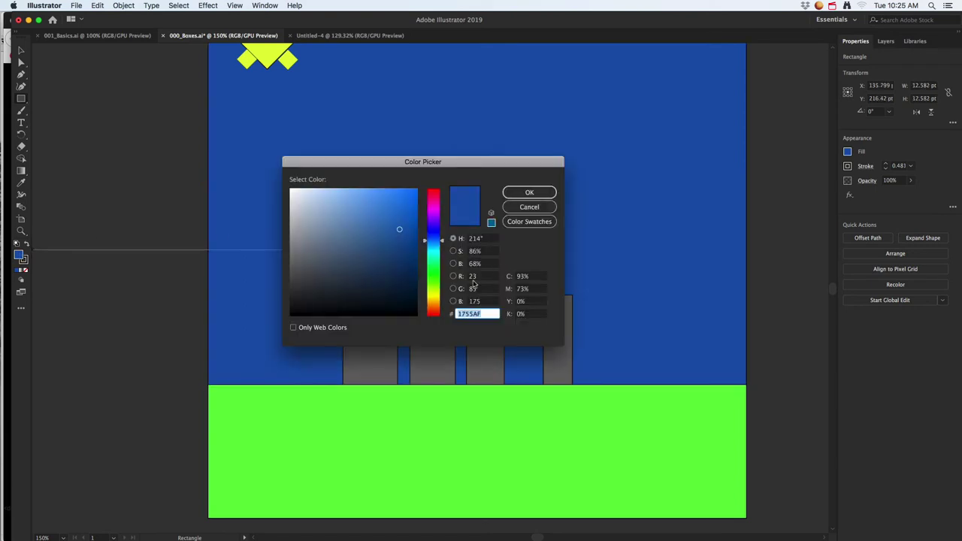
left_click(433, 293)
left_click(409, 237)
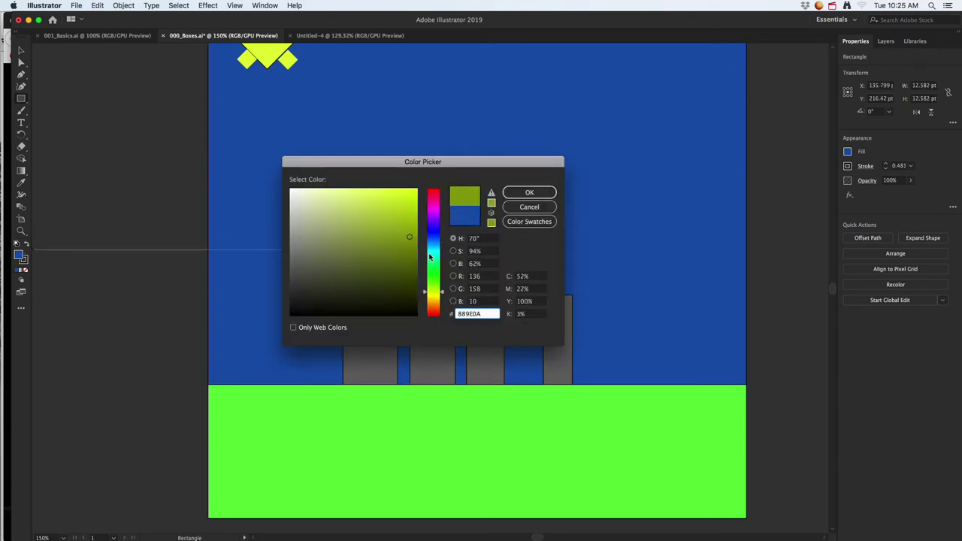
left_click(432, 252)
left_click(397, 192)
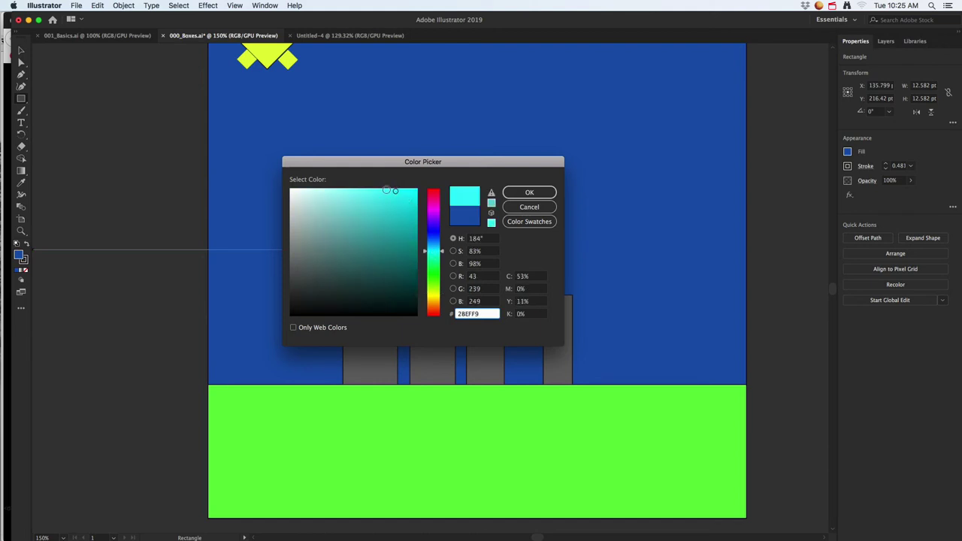
left_click(529, 192)
- Duplicate the cyan window twice horizontally to form a row of three across the leftmost building
scroll(412, 229, "up", 2)
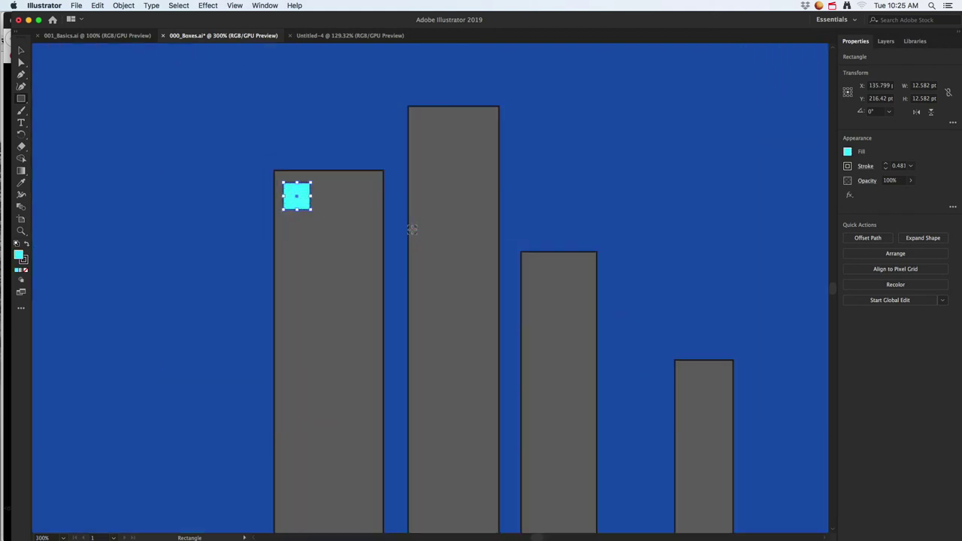
left_click(21, 51)
left_click_drag(305, 201, 368, 206)
left_click(298, 201, "shift")
left_click(324, 202, "shift")
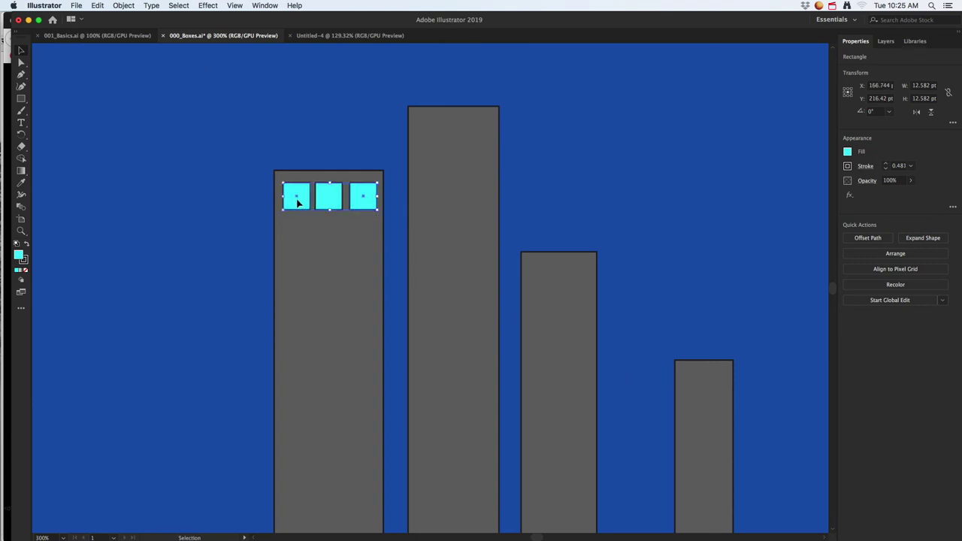
left_click(353, 206, "shift")
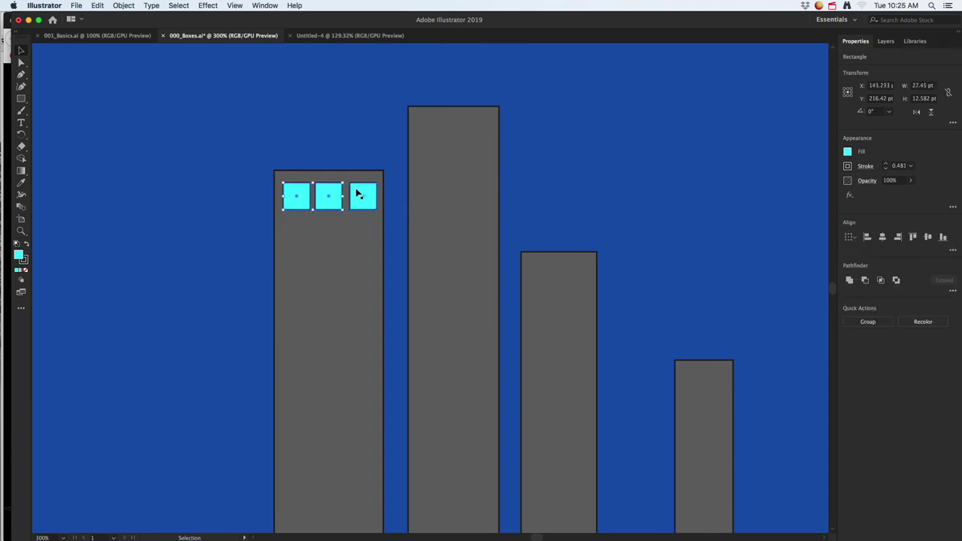
left_click_drag(357, 195, 359, 228)
key("super+z")
- Copy the row of three cyan windows straight down to form a second row just below it
left_click(302, 204)
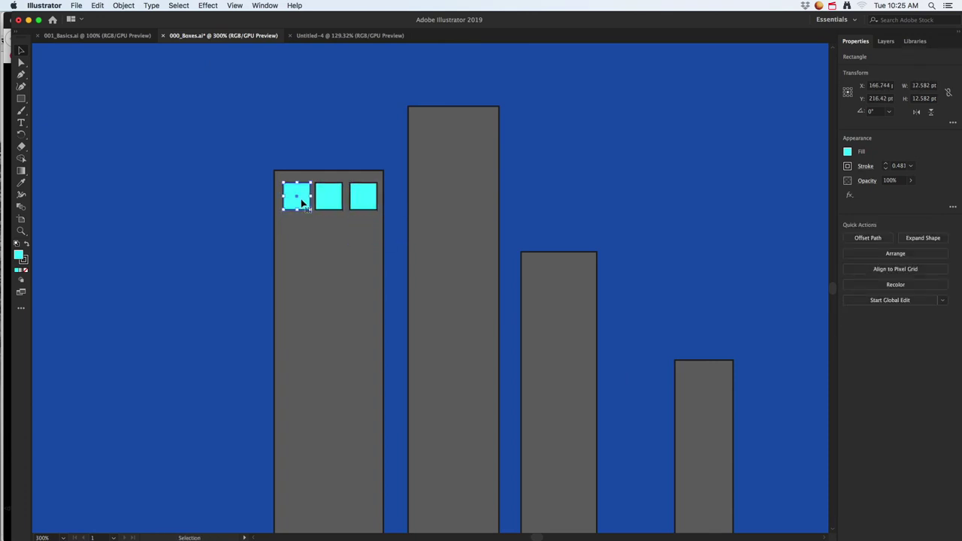
left_click(324, 198, "shift")
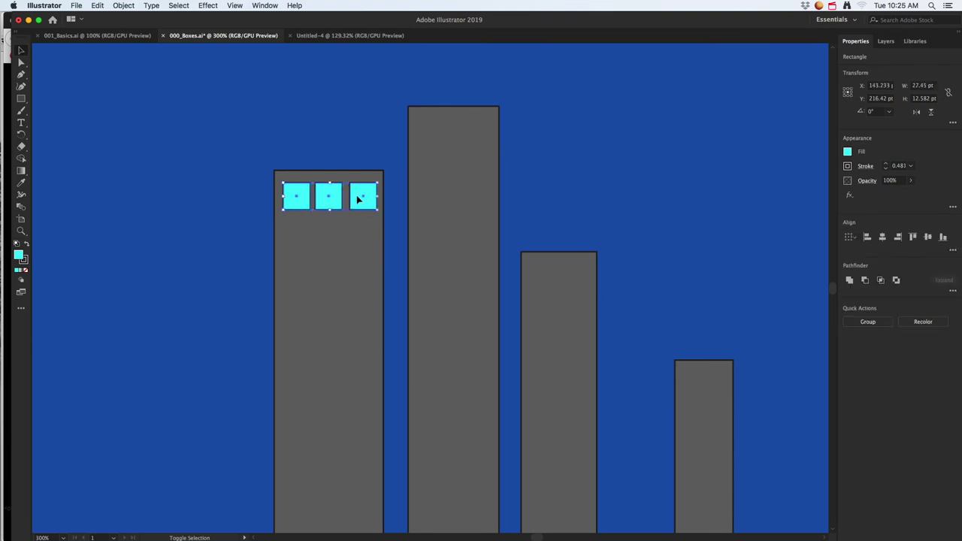
left_click(358, 198, "shift")
left_click_drag(336, 197, 336, 225)
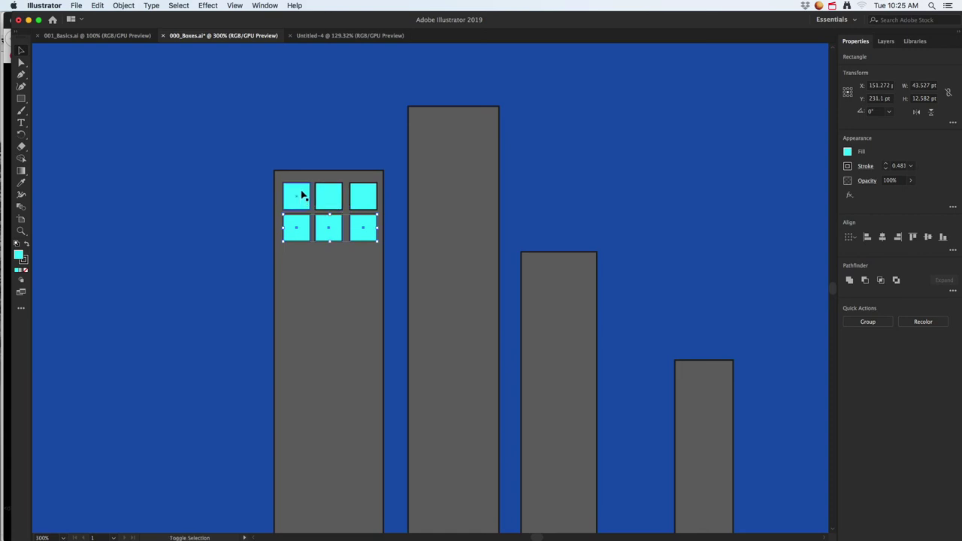
- Copy both window rows together straight down to give the leftmost building four rows of windows
left_click(303, 195, "shift")
left_click(326, 194, "shift")
left_click(362, 197, "shift")
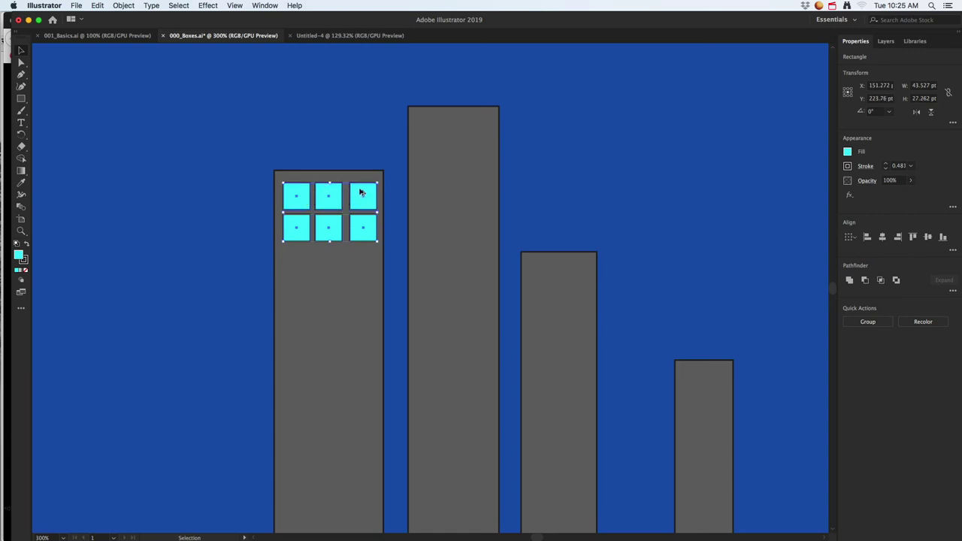
left_click_drag(362, 197, 357, 257)
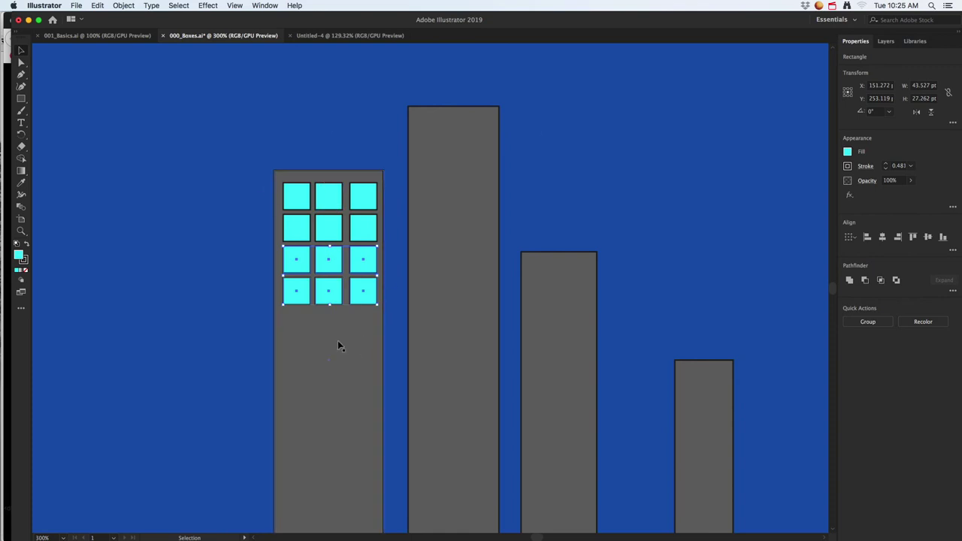
- Group the two lower rows of cyan windows and copy the group straight down twice to give the leftmost building eight rows
right_click(335, 259)
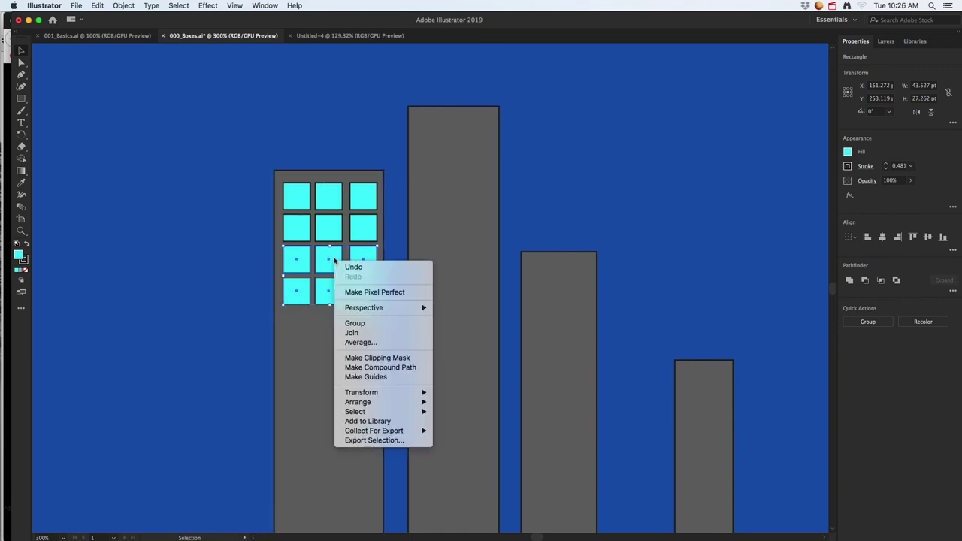
left_click(353, 324)
left_click(329, 227)
left_click(331, 265)
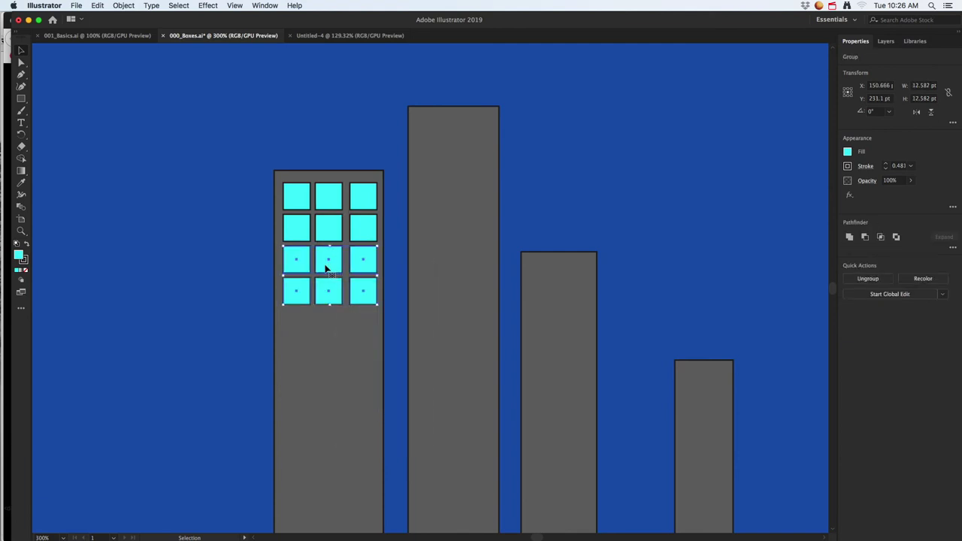
mouse_move(335, 265)
left_mouse_down()
mouse_move(313, 291)
mouse_move(337, 264)
left_mouse_up()
left_click(329, 196)
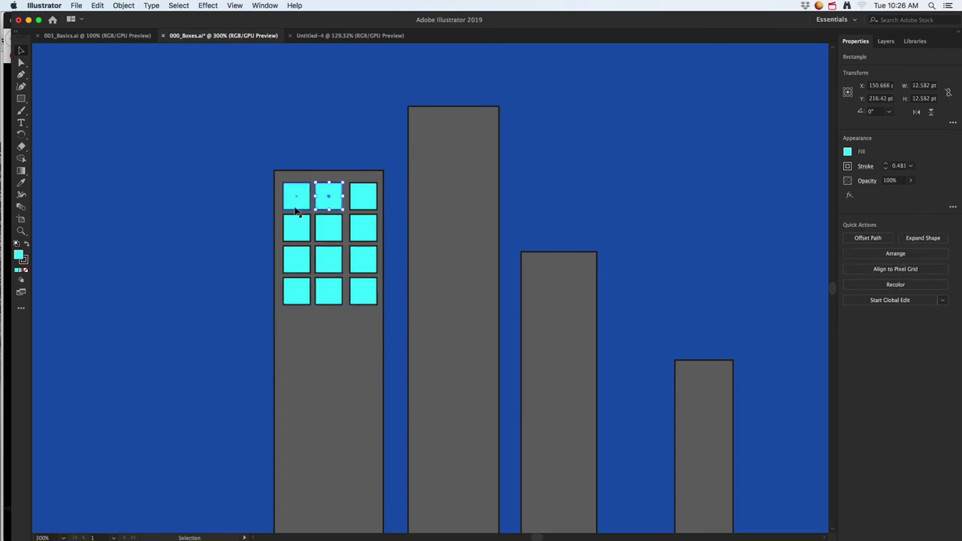
left_click(331, 262)
left_click_drag(337, 260, 346, 386)
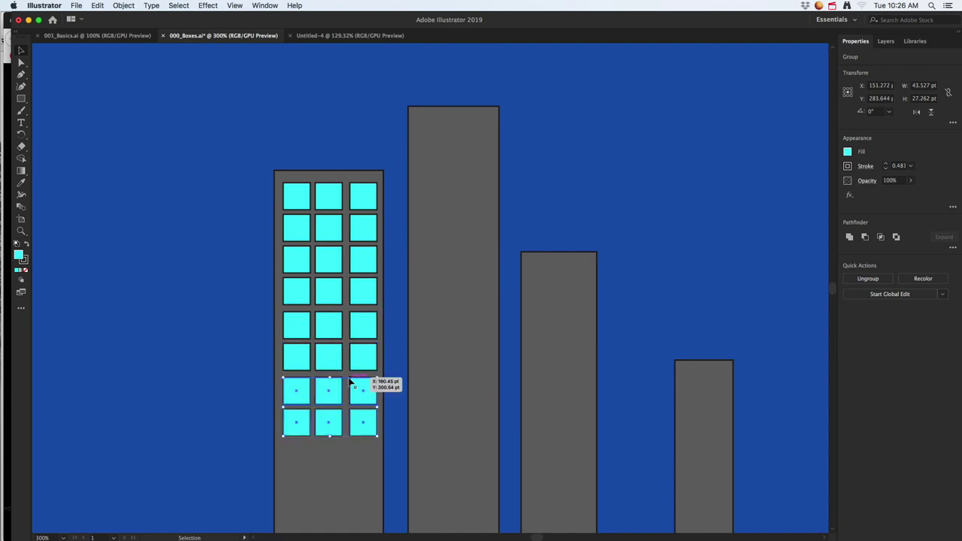
- Bring the empty canvas beside the artboard into view and activate the Rectangle tool for drawing a tree there
key("super+minus")
key("super+minus")
left_click(274, 316)
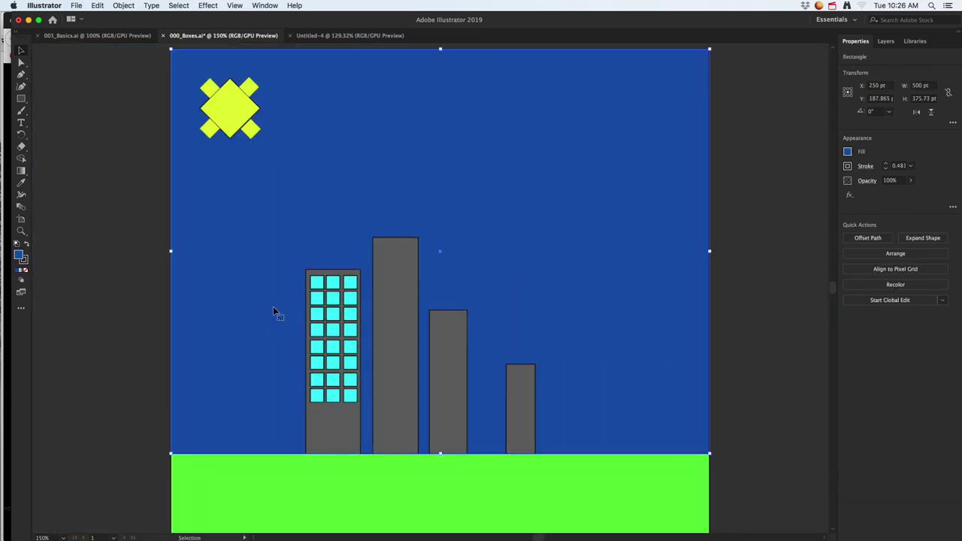
scroll(256, 305, "left", 5)
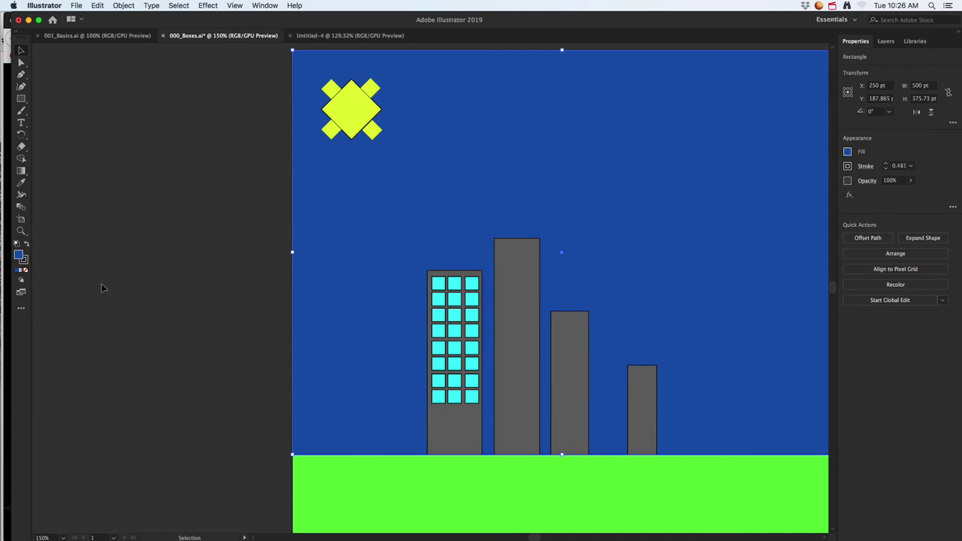
left_click(21, 100)
double_click(18, 256)
left_click(433, 286)
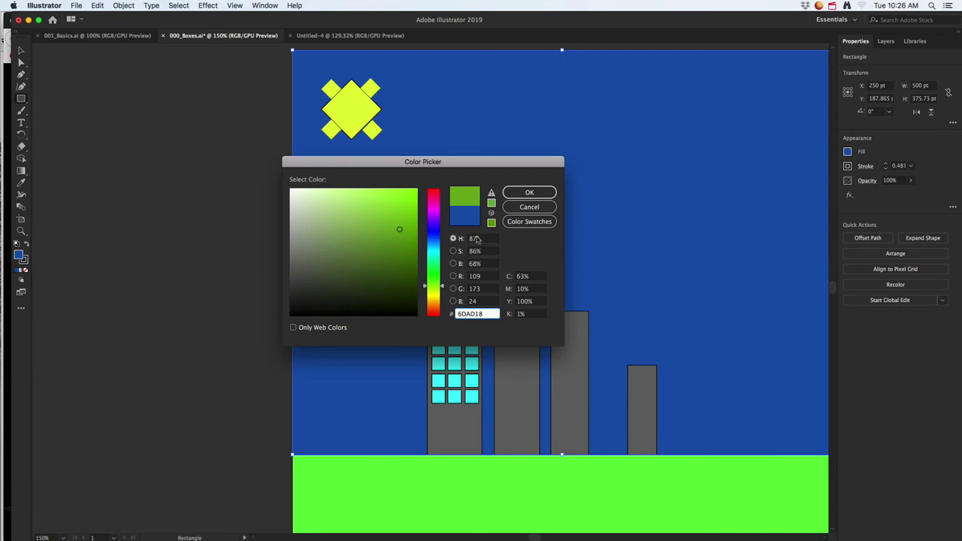
left_click(530, 207)
- Draw a tree trunk rectangle about 12.6 by 46.4 pt outside the artboard and fill it with dark brown 51261A
left_click_drag(166, 340, 180, 388)
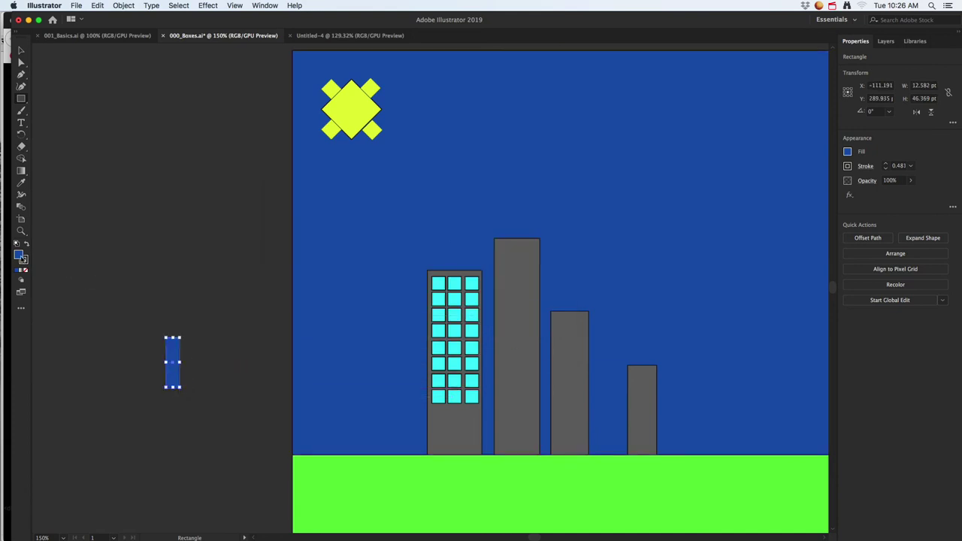
double_click(23, 259)
left_click_drag(432, 230, 436, 298)
left_click(413, 292)
left_click(432, 311)
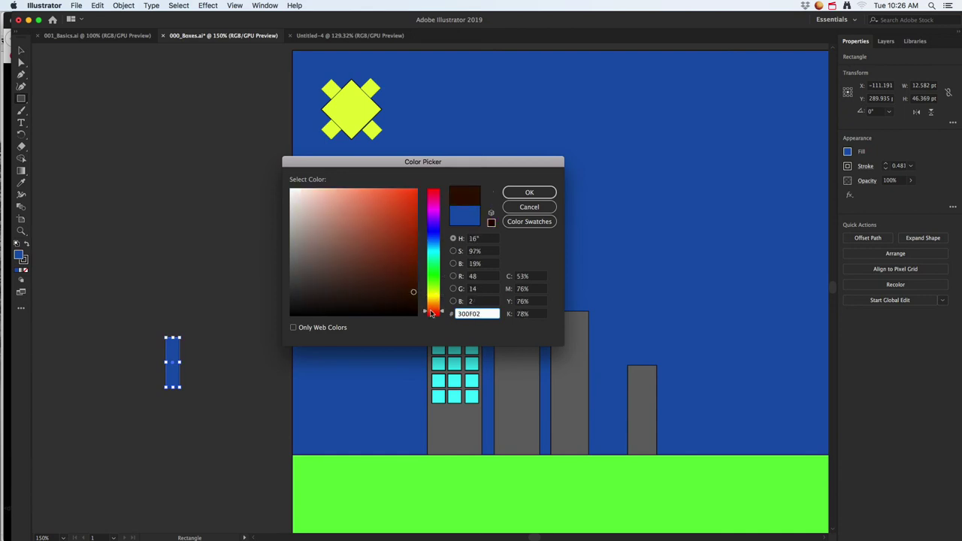
left_click_drag(389, 269, 379, 276)
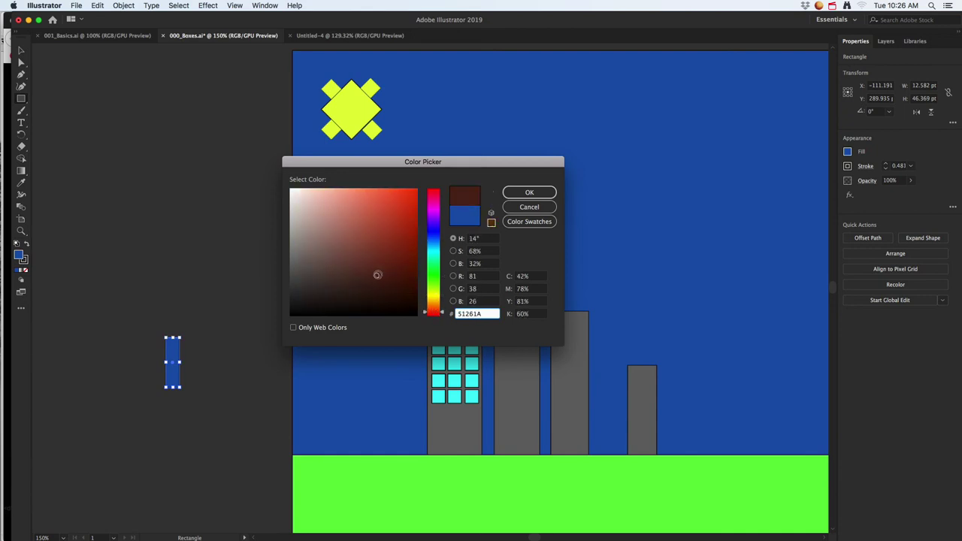
left_click(526, 194)
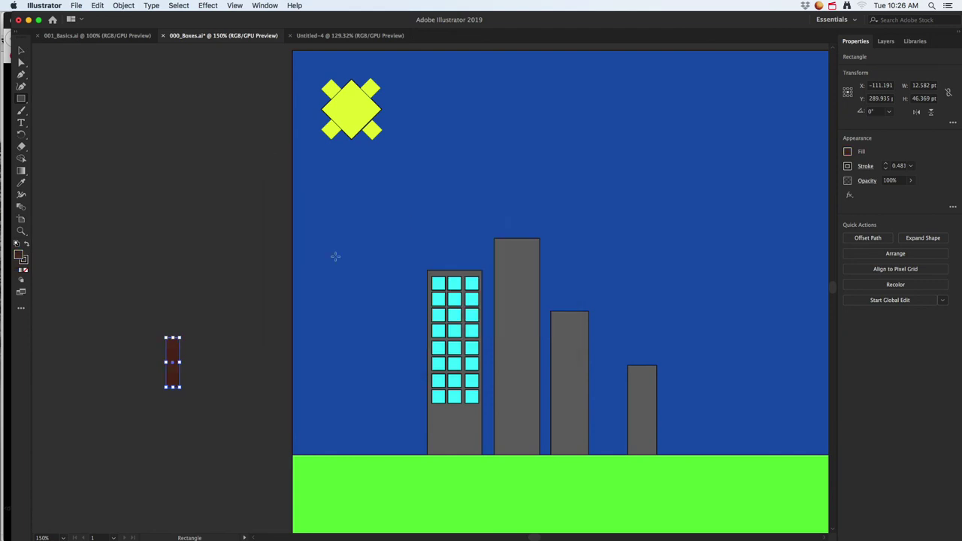
- Draw a foliage rectangle about 35.4 by 44.1 pt over the top of the trunk and fill it with olive green 81A00D
left_click(21, 100)
left_click_drag(147, 303, 187, 350)
double_click(20, 256)
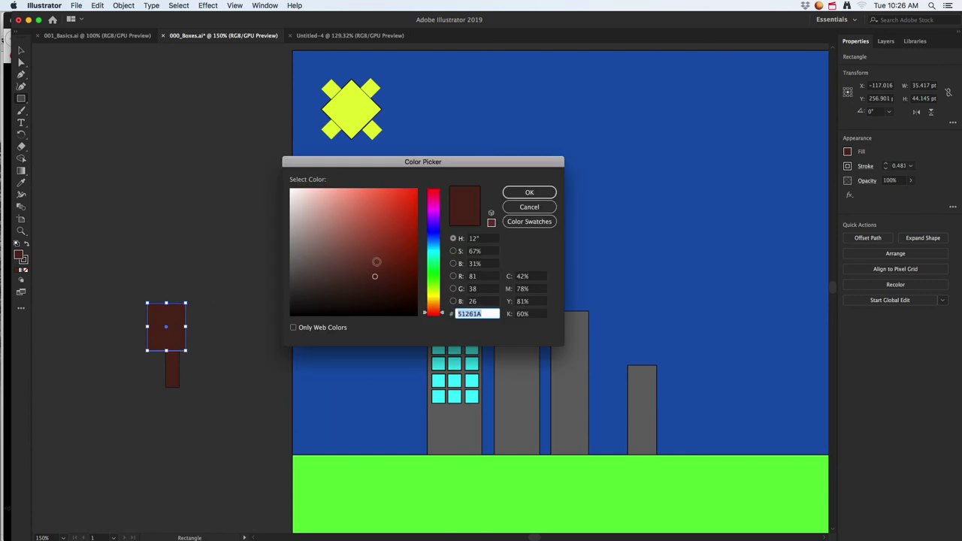
left_click(434, 292)
left_click(407, 235)
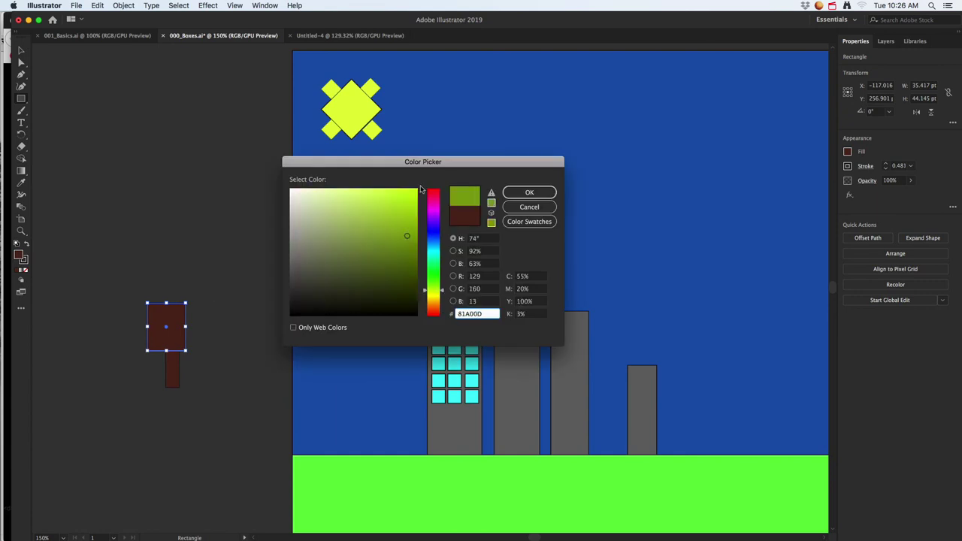
left_click(529, 192)
- Draw a second foliage square of about 32.6 pt overlapping the olive one's right side and fill it with bright green 12CC47
left_click_drag(200, 311, 167, 347)
double_click(20, 256)
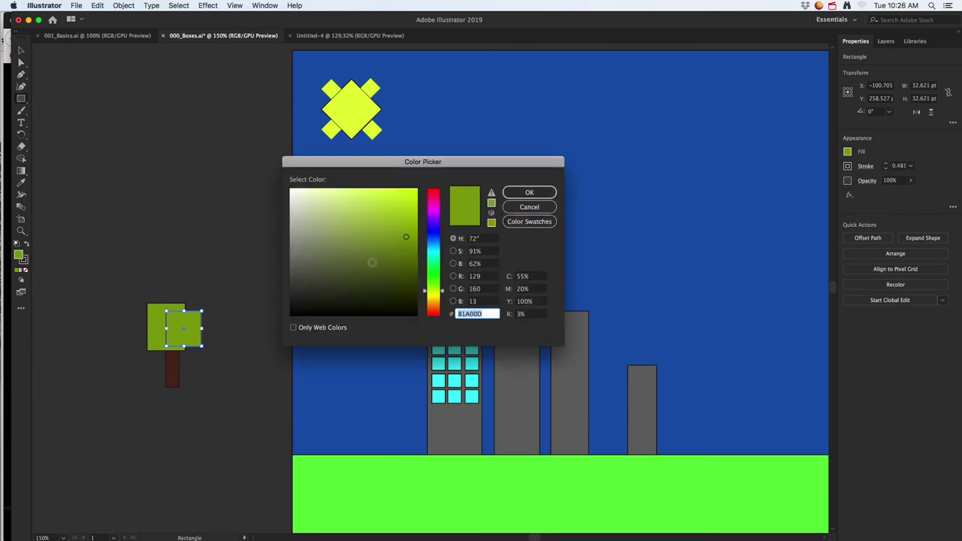
left_click(433, 269)
left_click(407, 214)
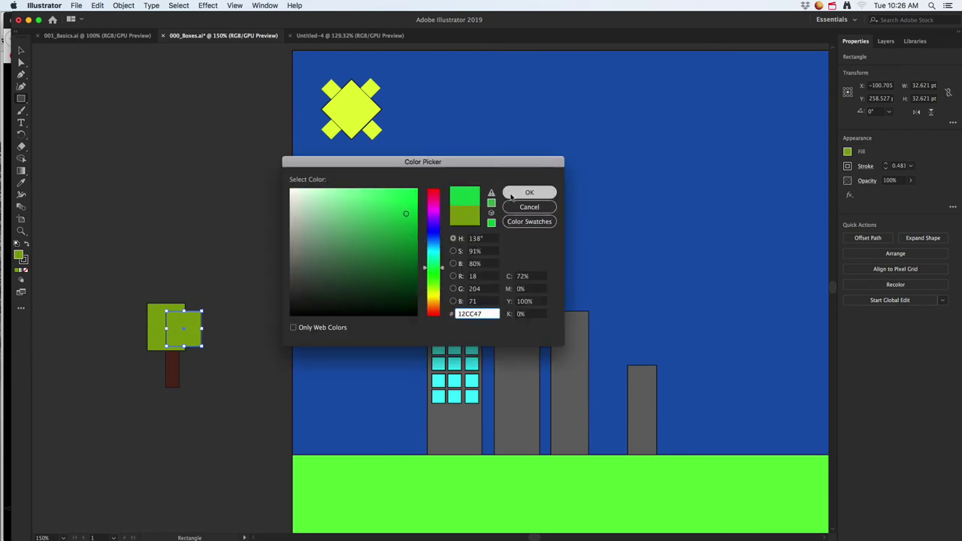
left_click(529, 193)
- Select the trunk and both foliage shapes and group them into one tree
key("v")
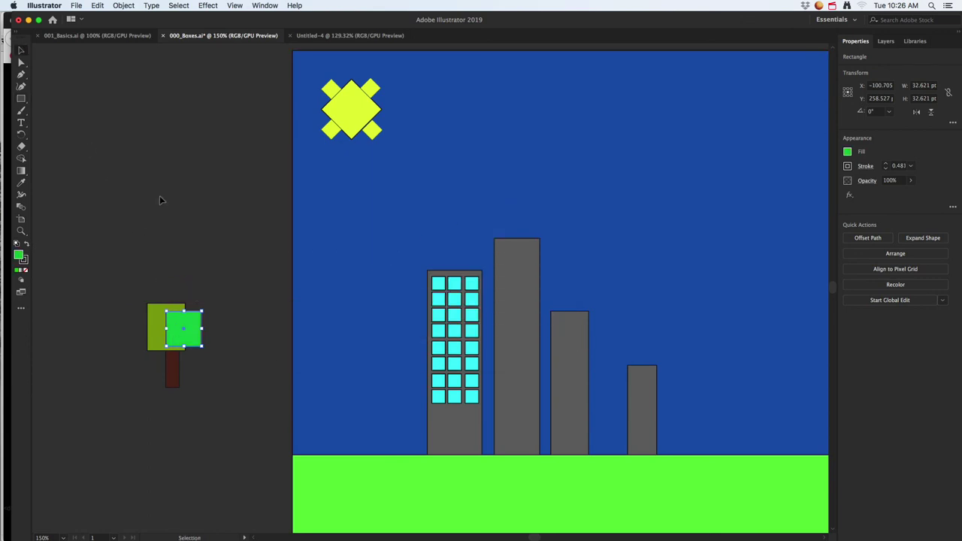
left_click(191, 229)
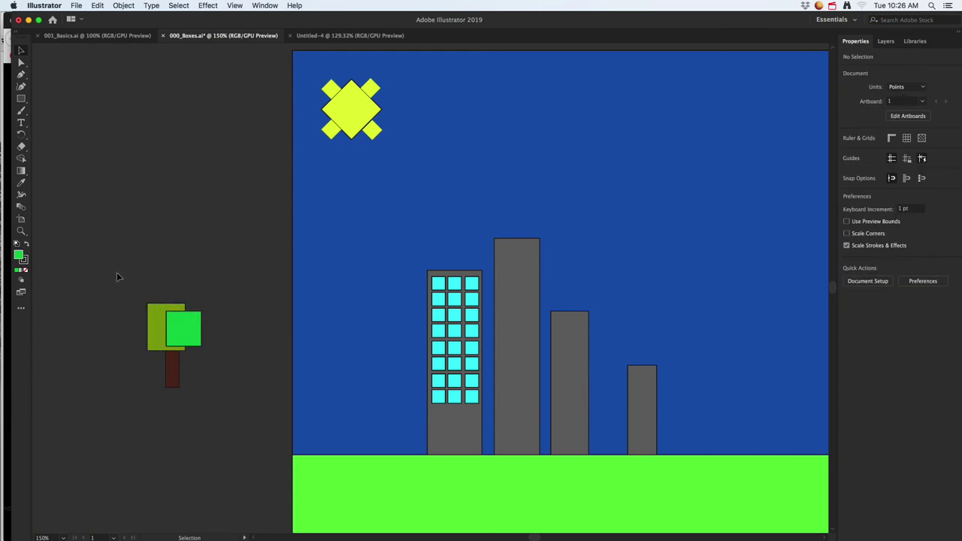
left_click_drag(228, 409, 228, 409)
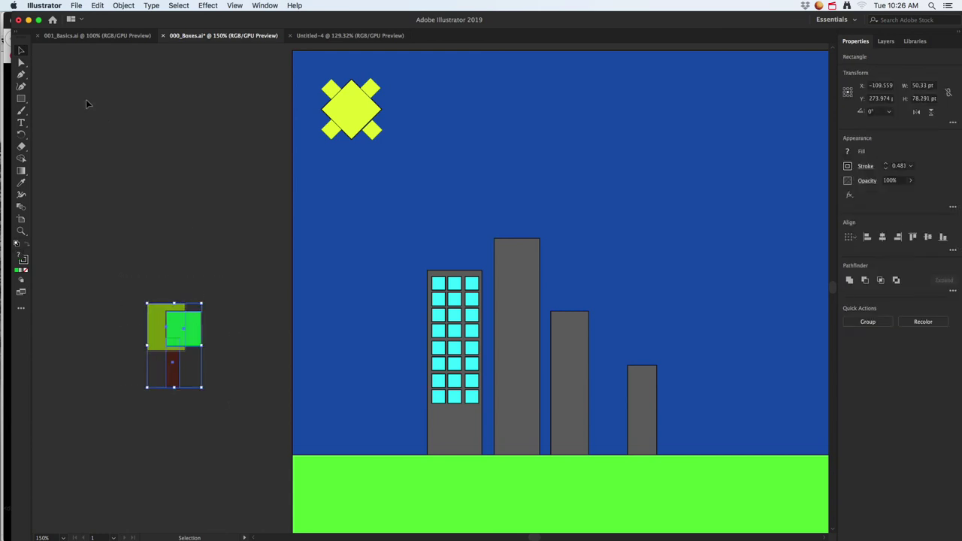
left_click(149, 237)
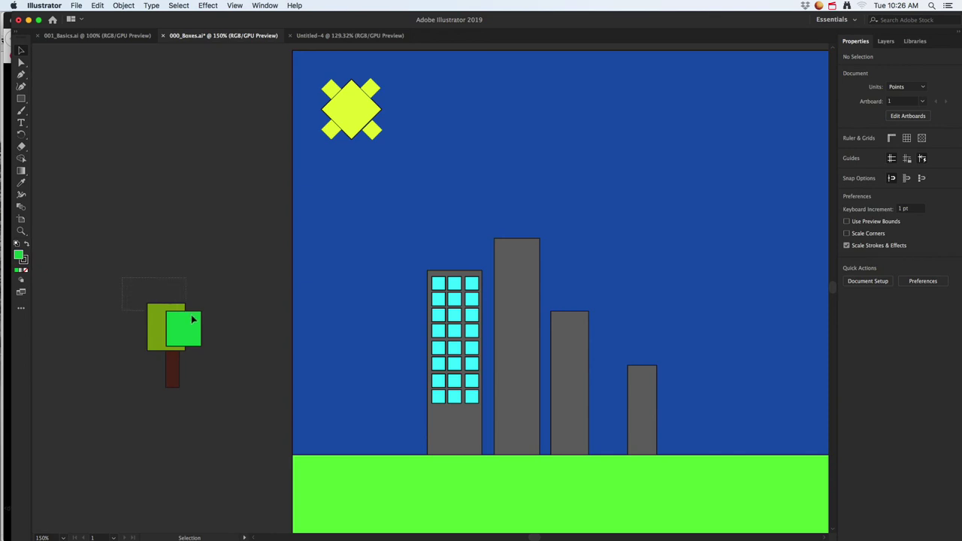
left_click_drag(219, 409, 223, 405)
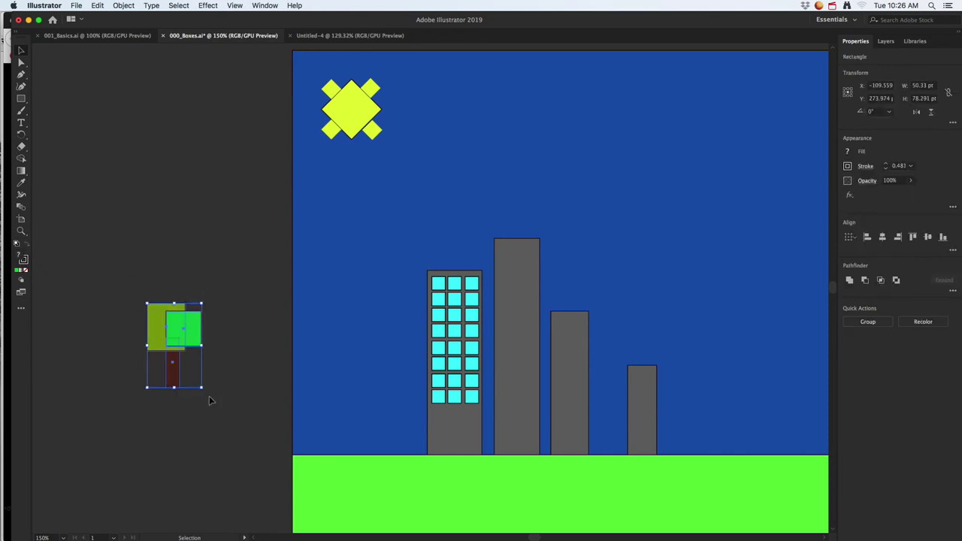
right_click(175, 331)
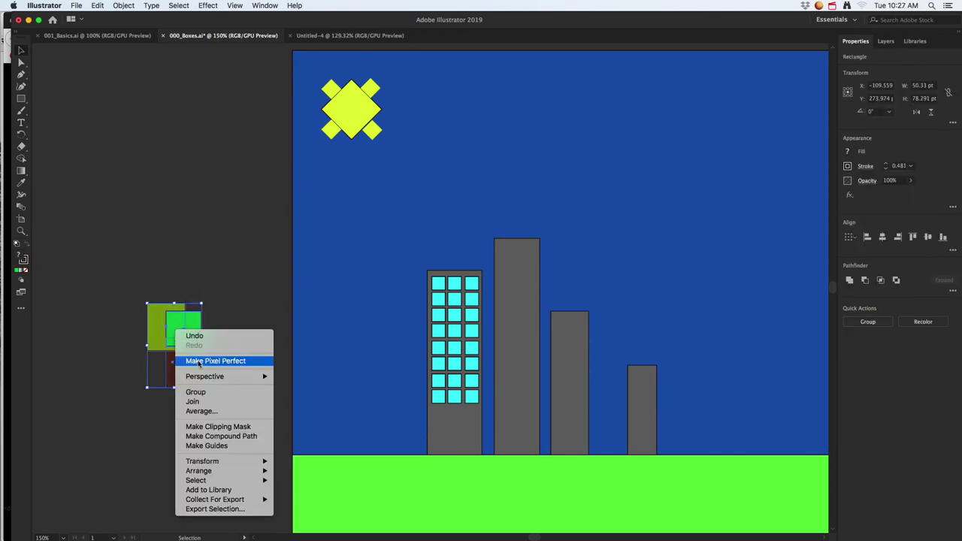
left_click(202, 397)
left_click(219, 369)
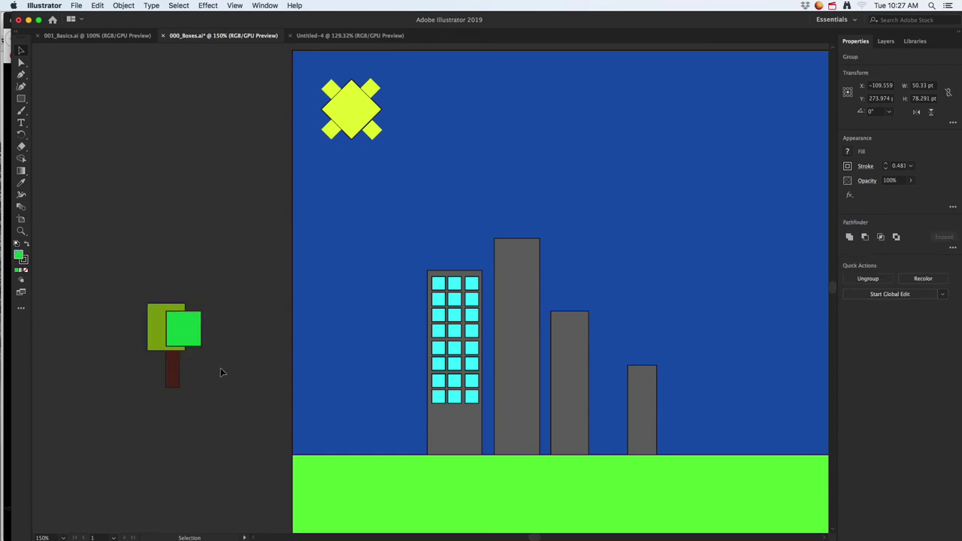
- Place the grouped tree in the landscape, duplicated into five trees spread over the green ground and horizon, and save the document
left_click(189, 326)
left_click_drag(199, 352, 294, 420)
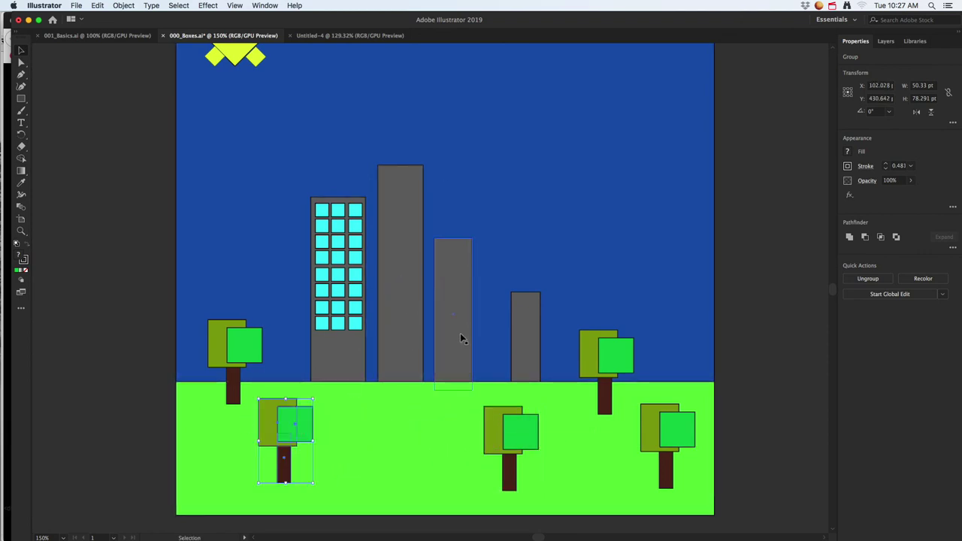
scroll(461, 338, "down", 2)
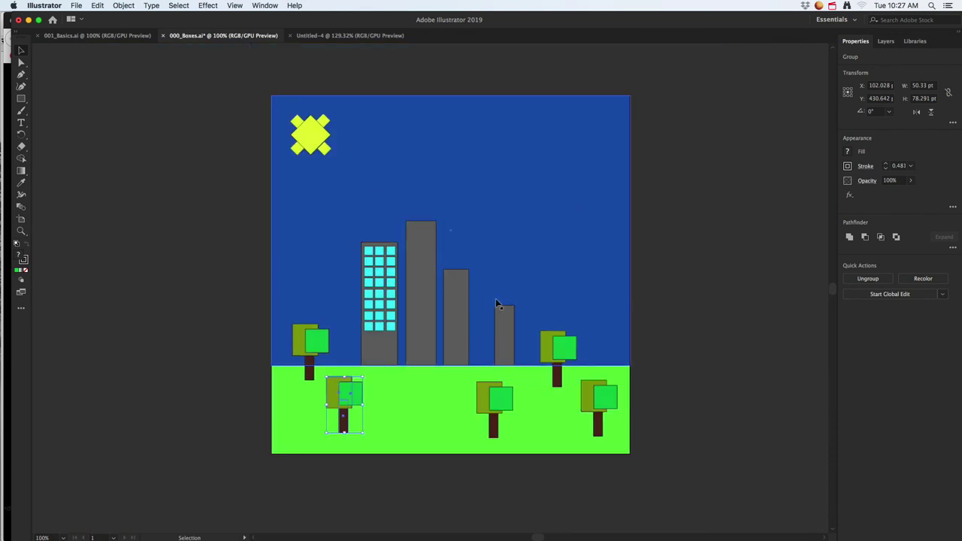
key("super+s")
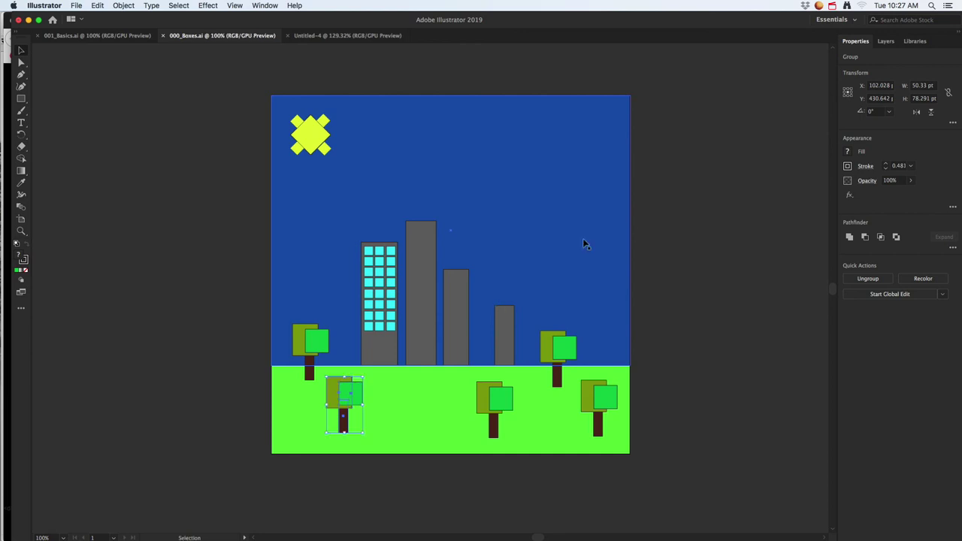
key("super")
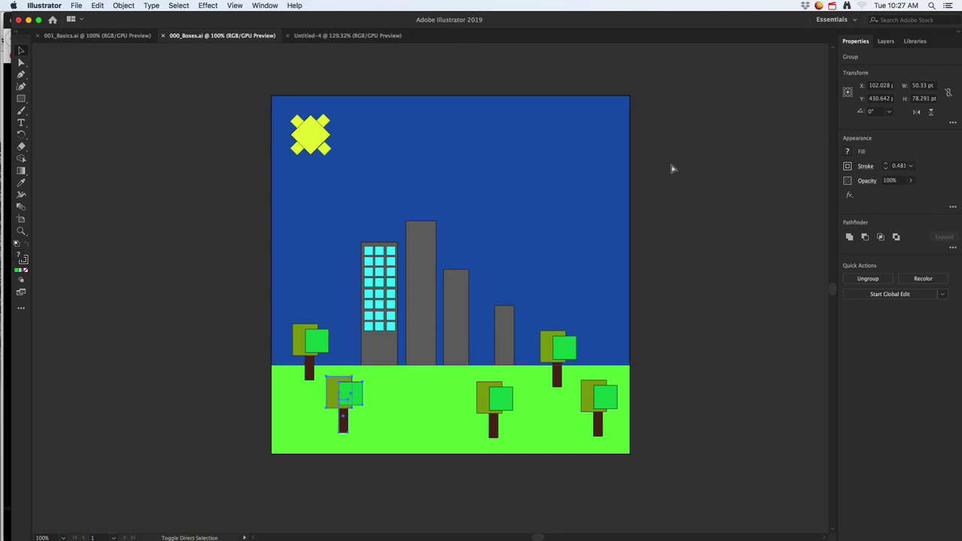